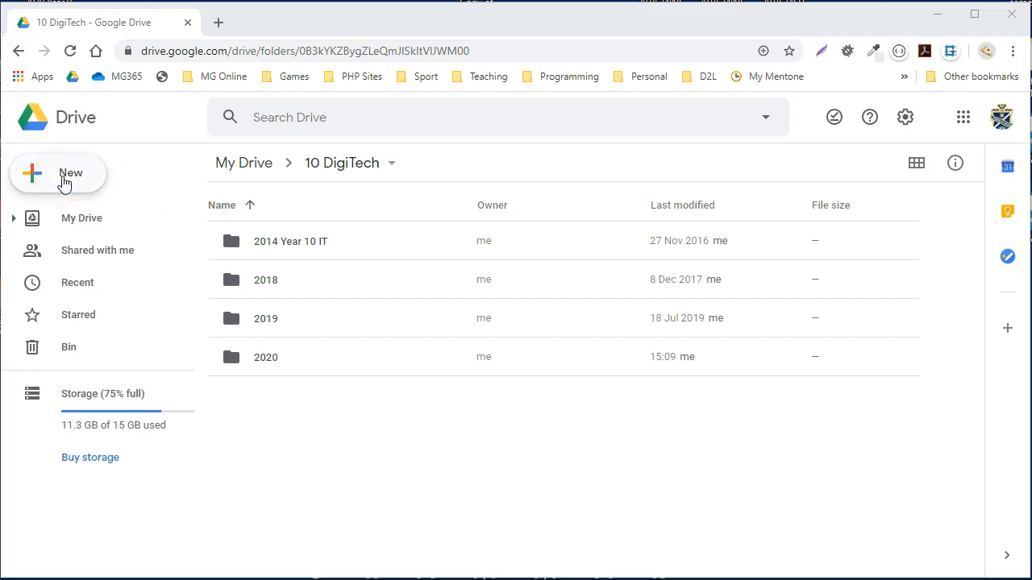
- Create a new Google Docs document in the 10 DigiTech folder and name it "Research Task References"
left_click(65, 177)
left_click(112, 279)
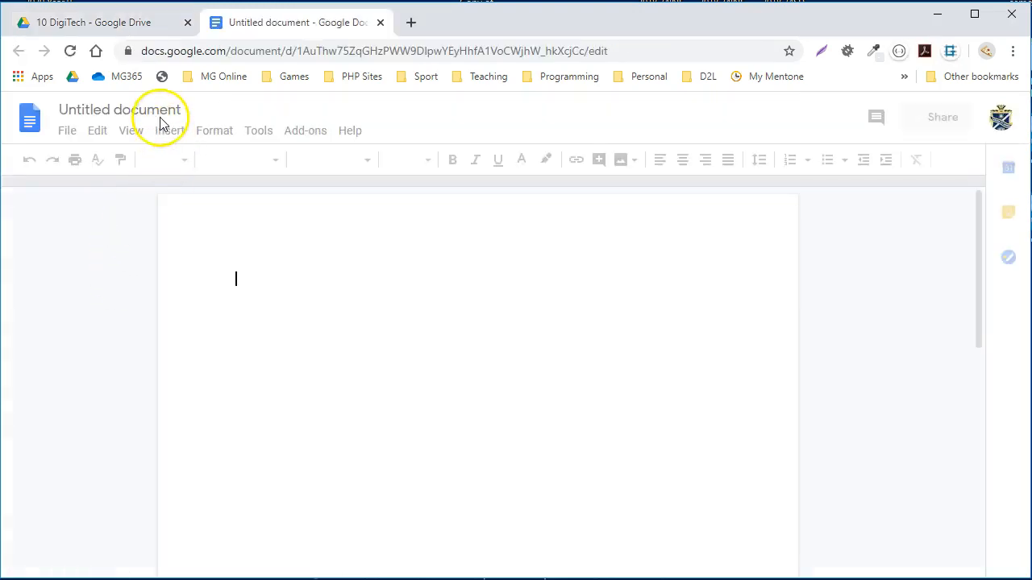
left_click(160, 110)
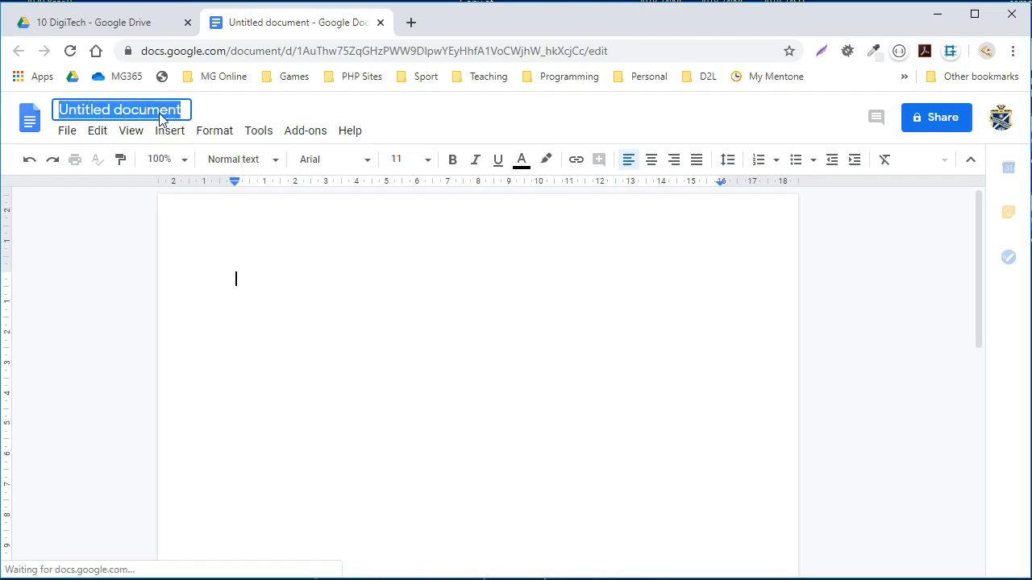
type("Research Task References")
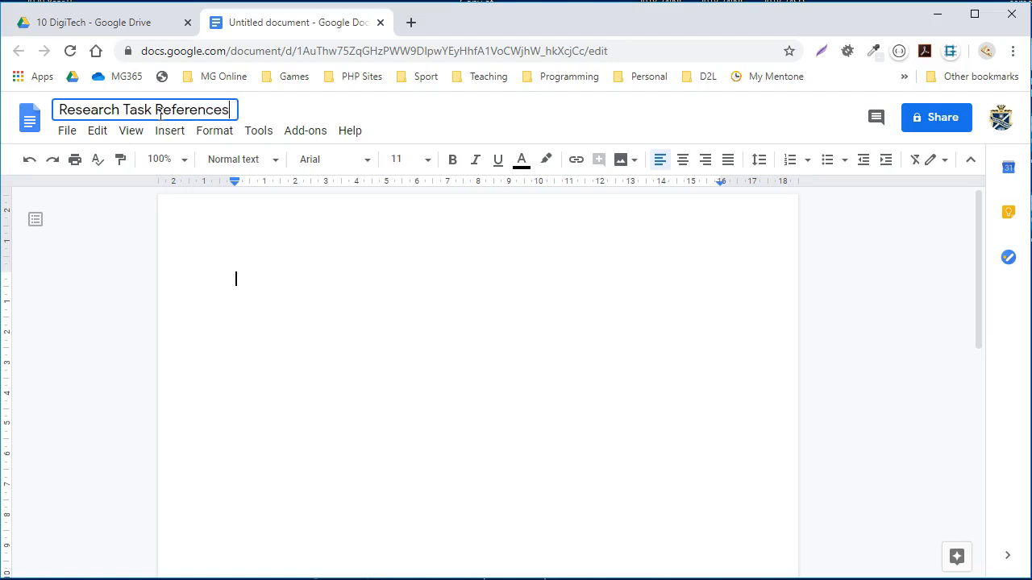
left_click(411, 290)
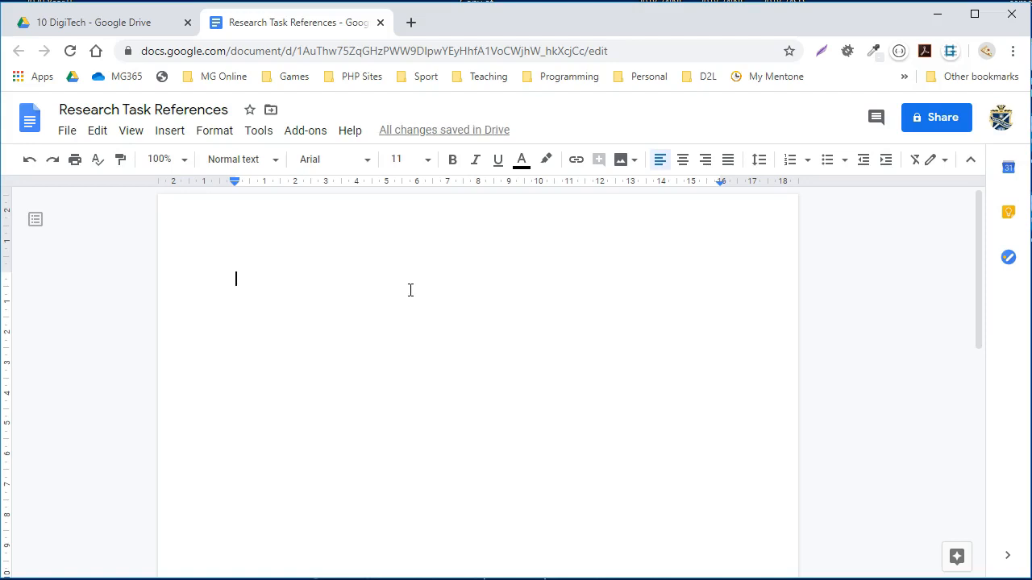
- Look up the "Easy Bib" add-on in the G Suite Marketplace, and close the marketplace
left_click(305, 134)
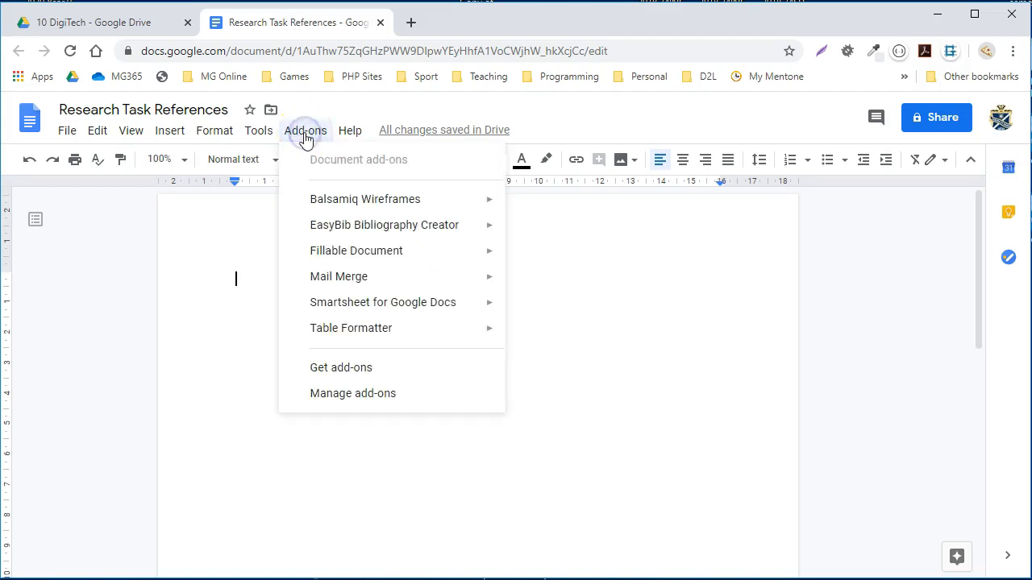
mouse_move(340, 239)
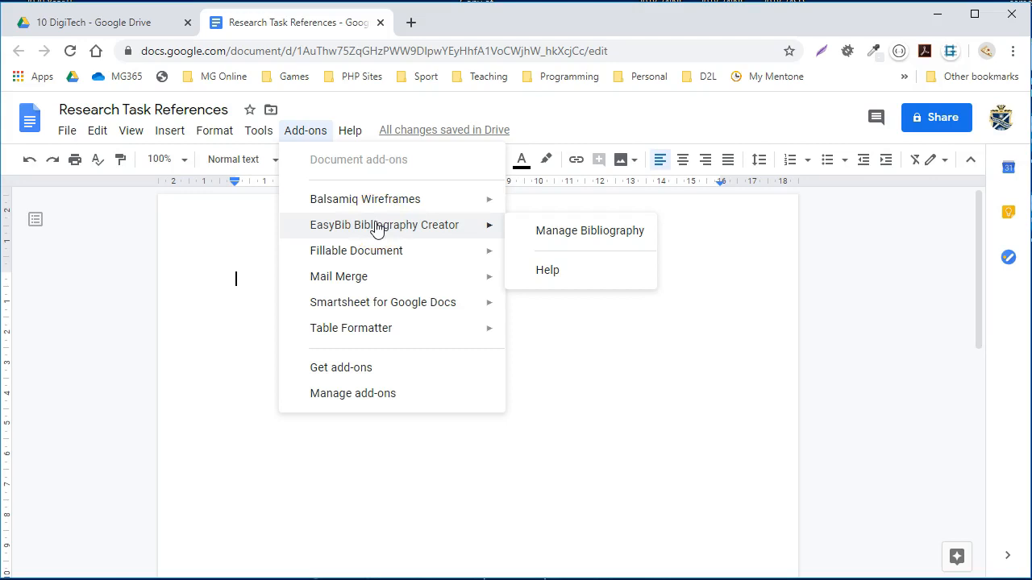
left_click(354, 376)
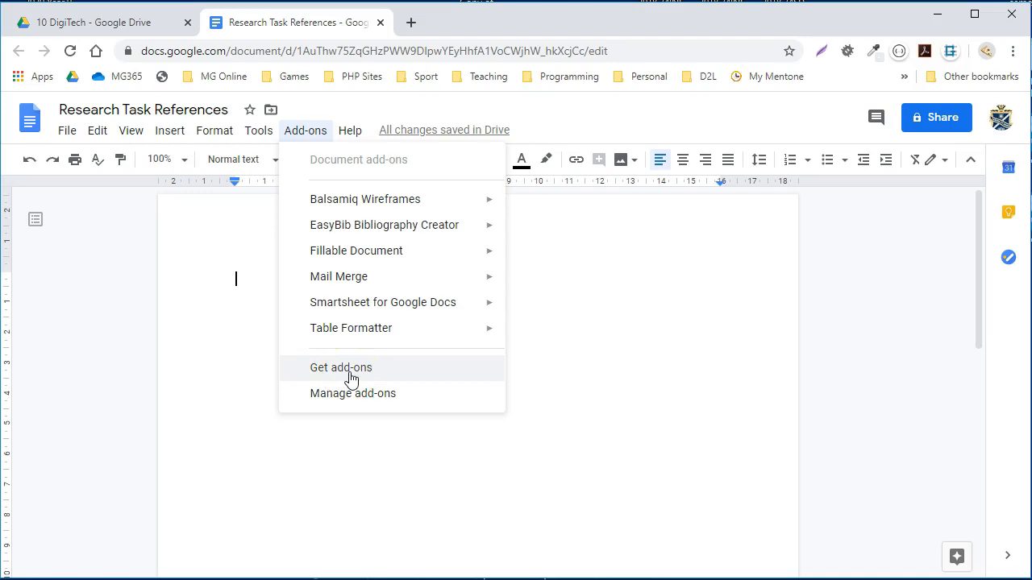
left_click(349, 372)
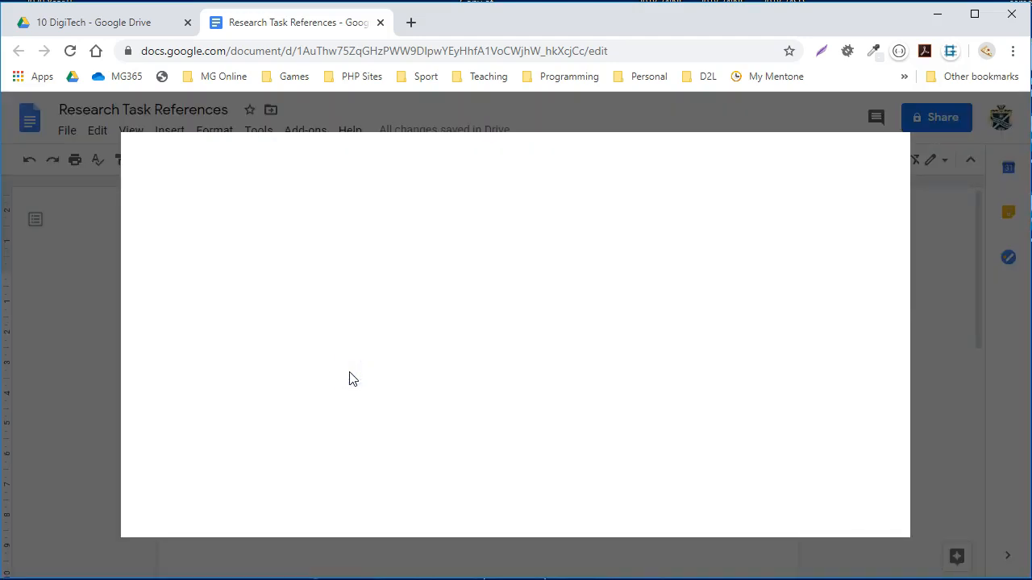
left_click(558, 159)
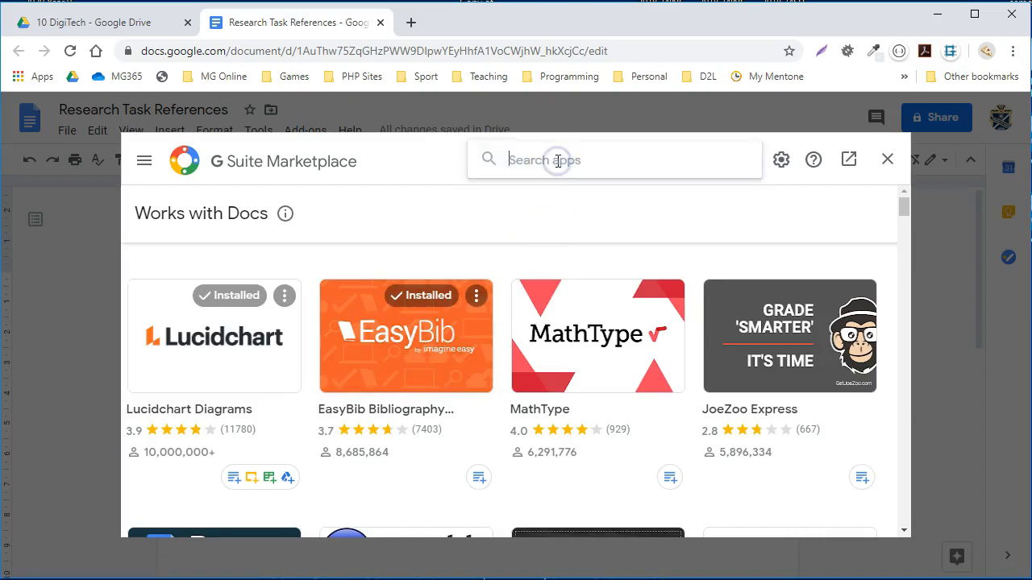
type("Easy ")
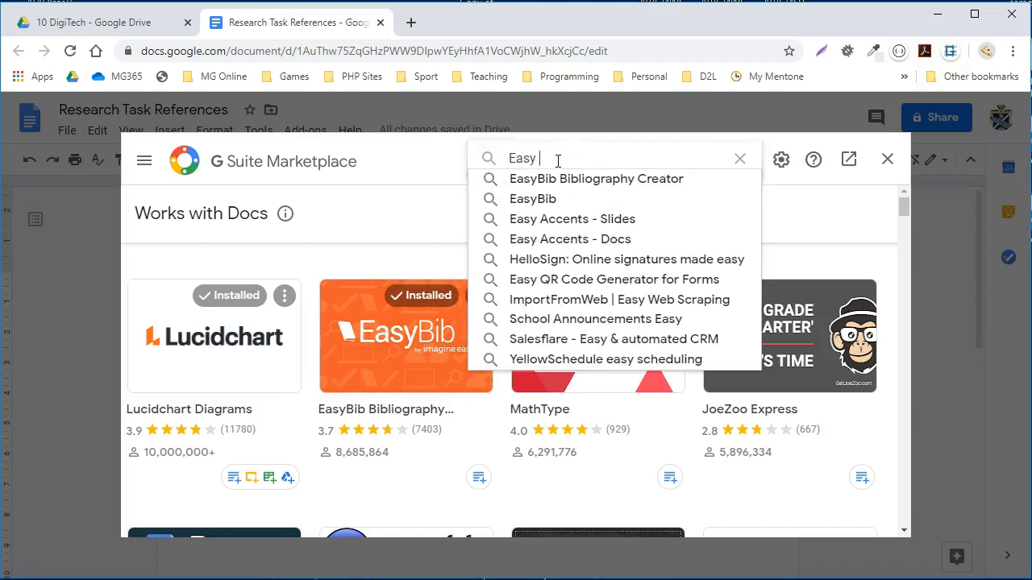
type("Bib")
key("Return")
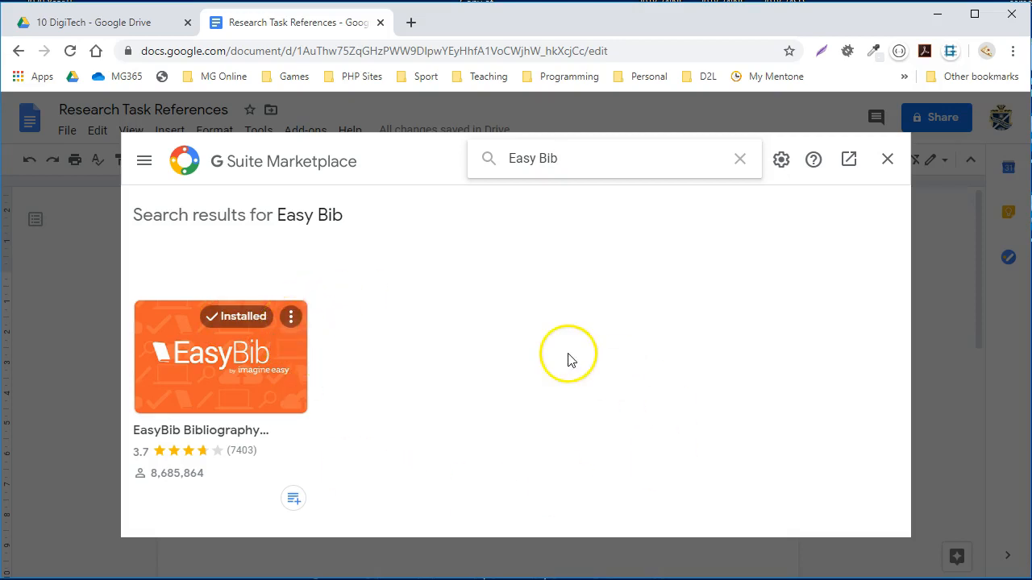
left_click(887, 161)
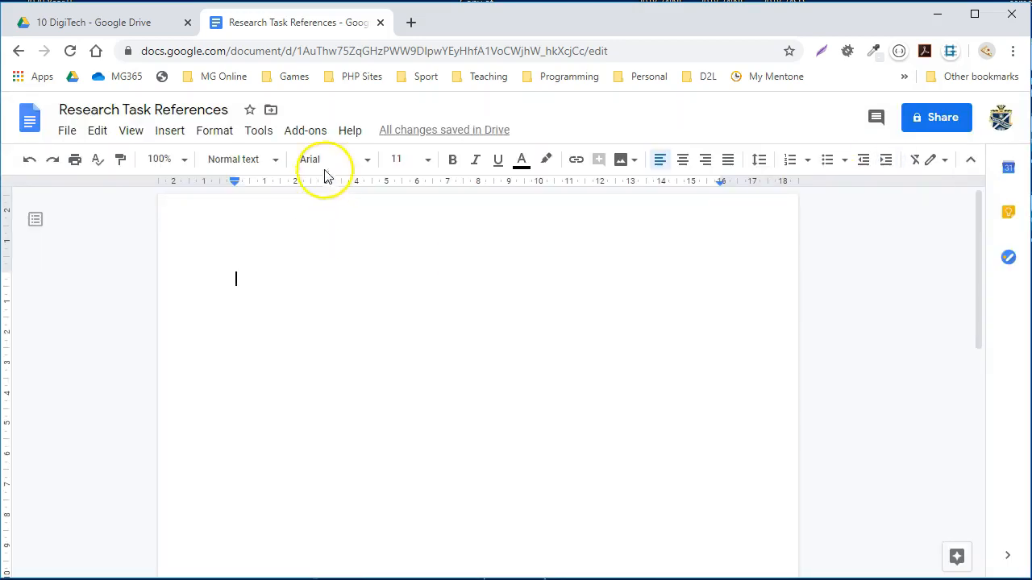
- Open EasyBib's bibliography manager, search books for "Station Eleven" and add the 2019 edition "Station eleven: a novel" as a citation
left_click(306, 134)
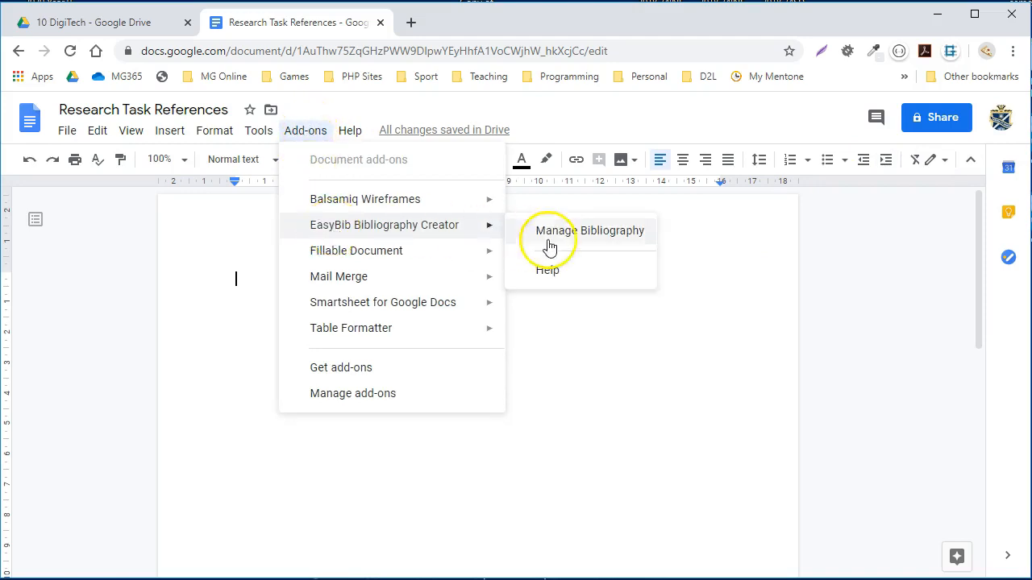
left_click(576, 240)
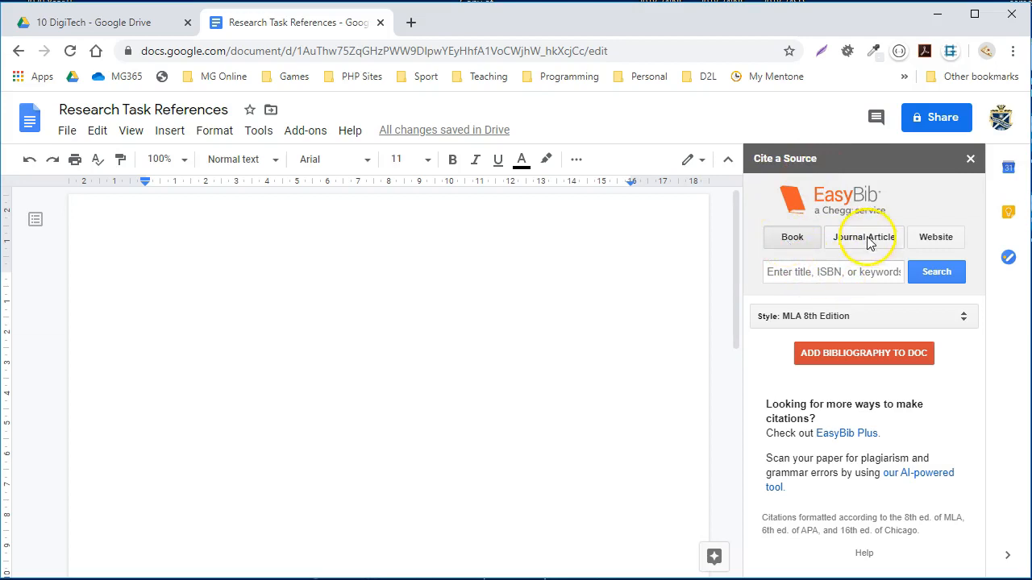
left_click(834, 271)
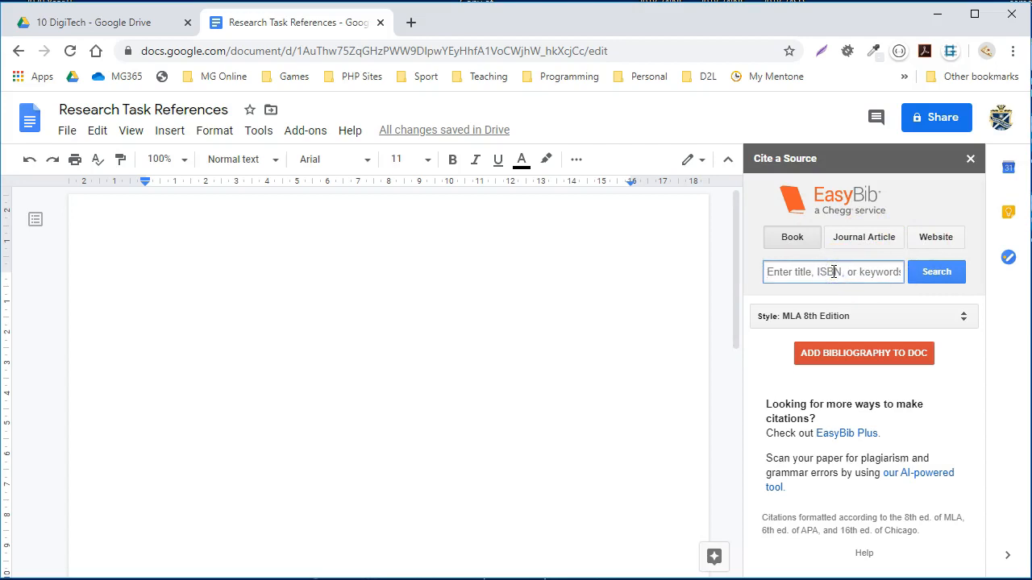
type("Station Eleven")
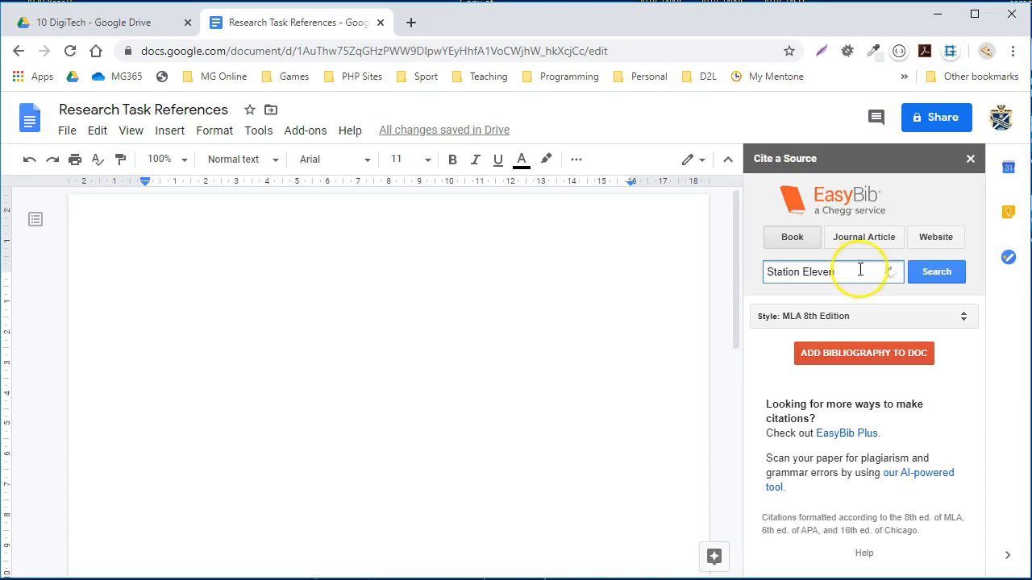
left_click_drag(978, 258, 996, 214)
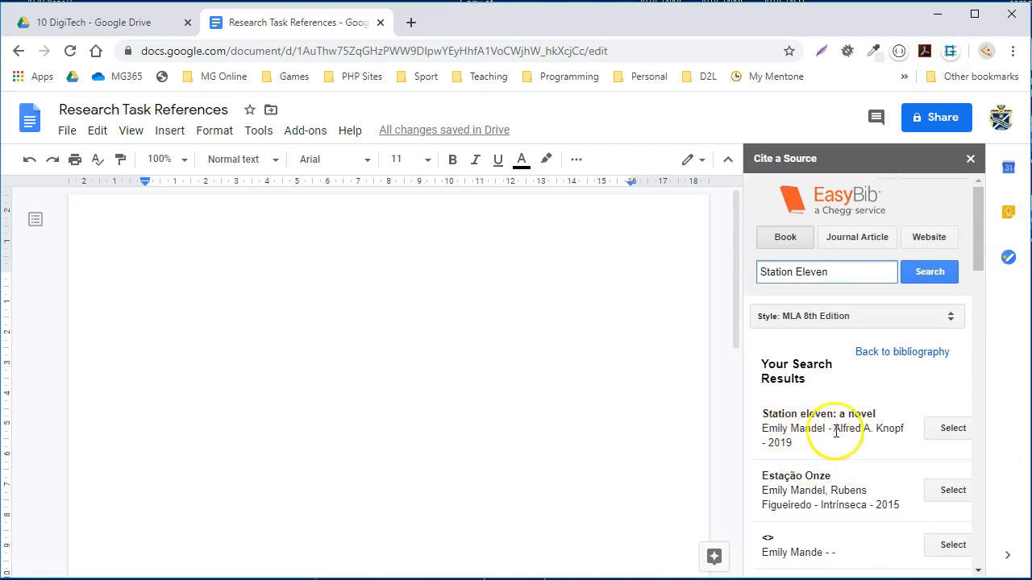
left_click(937, 436)
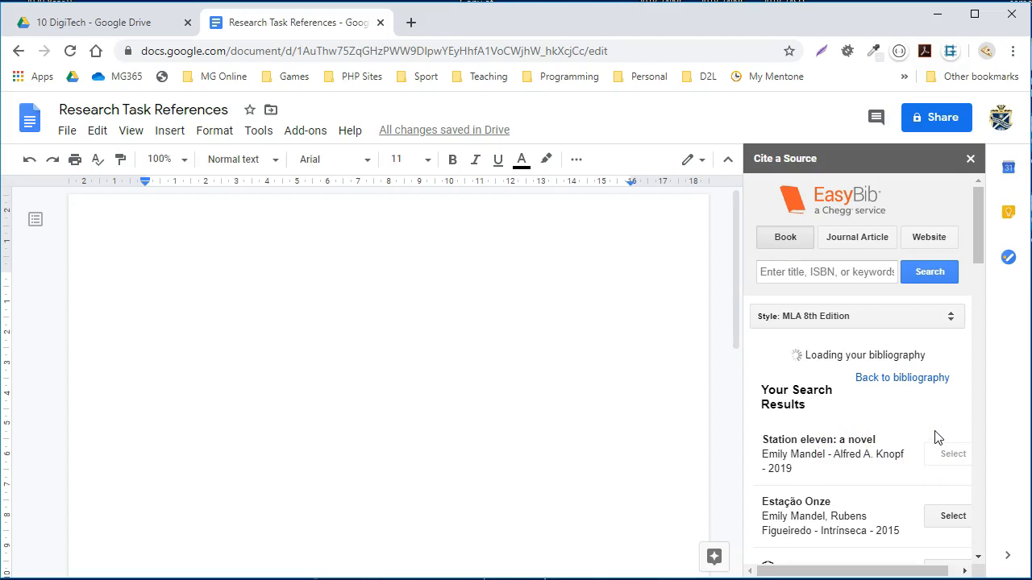
- Set the bibliography's citation style to APA and review the title in the book's citation
left_click(893, 323)
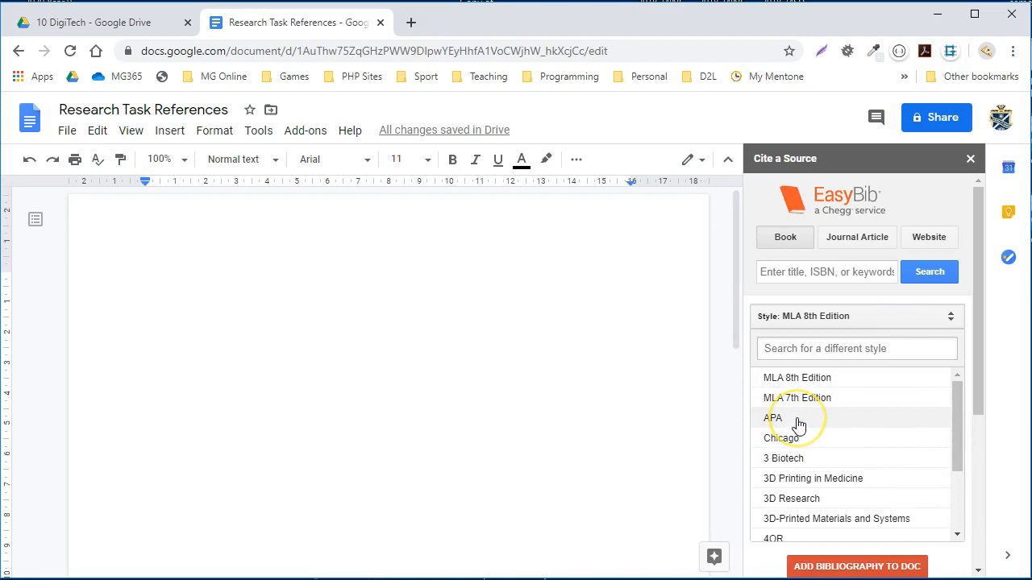
left_click_drag(957, 398, 965, 424)
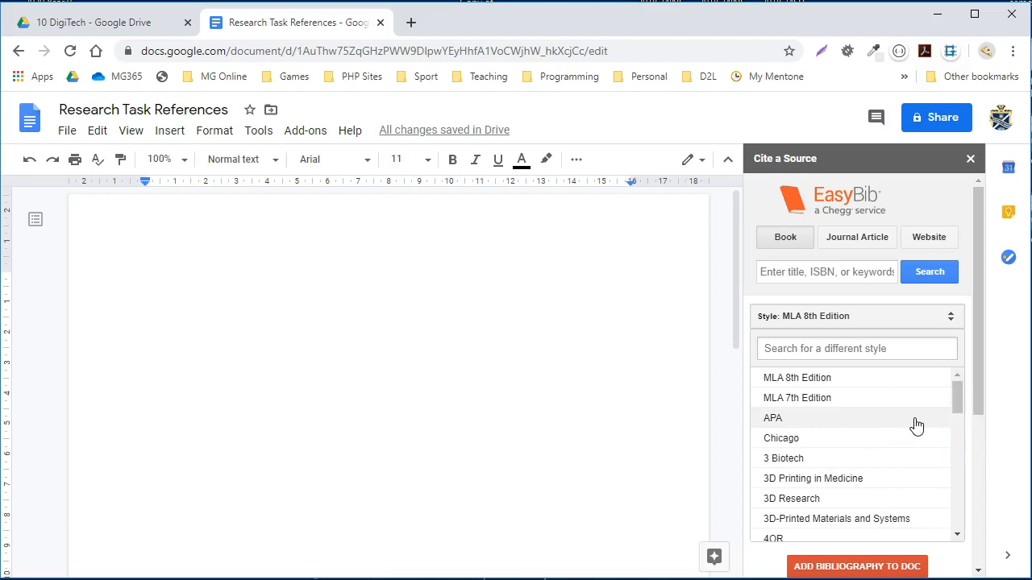
left_click(875, 421)
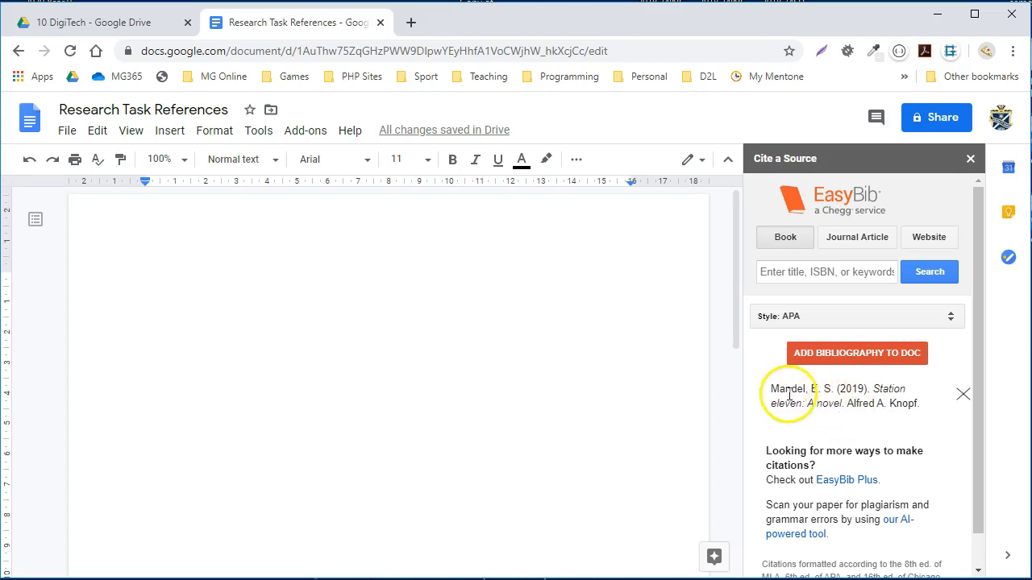
left_click_drag(774, 390, 846, 403)
left_click(842, 389)
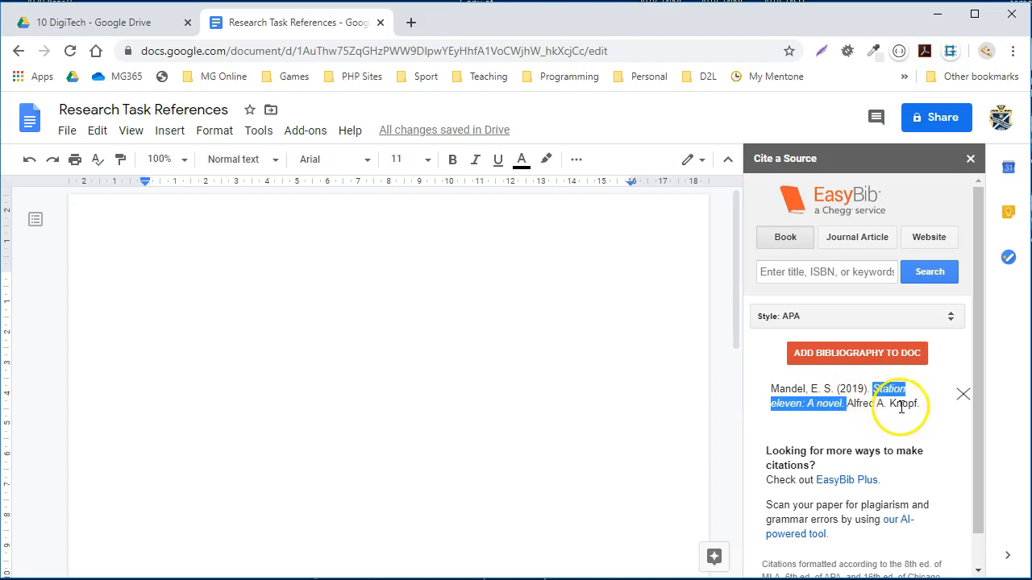
- Set the EasyBib source type to Website, and find and open the TechCrunch article by searching Google for "history of gaming" in a new browser tab
left_click(931, 237)
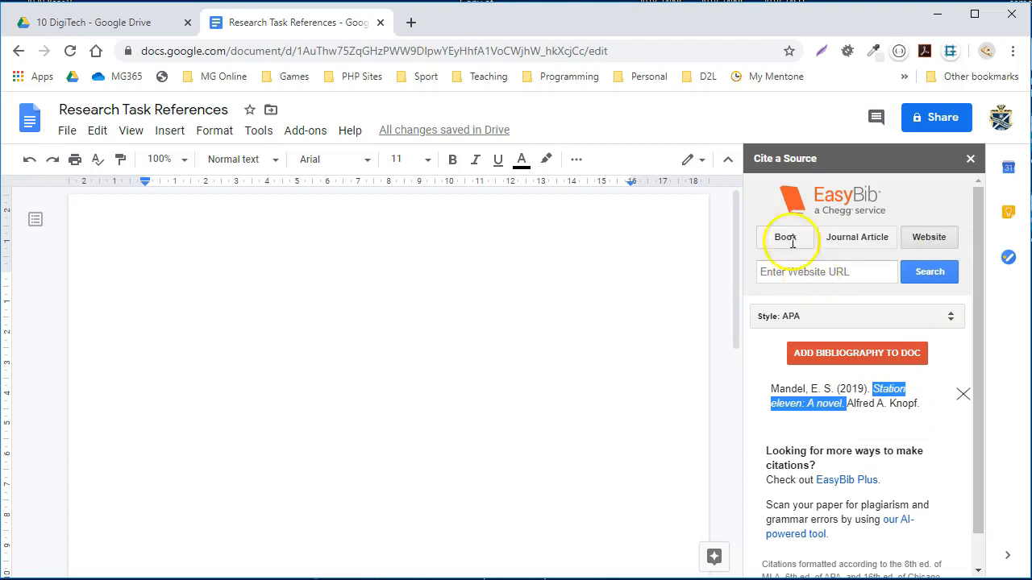
left_click(410, 23)
type("hist")
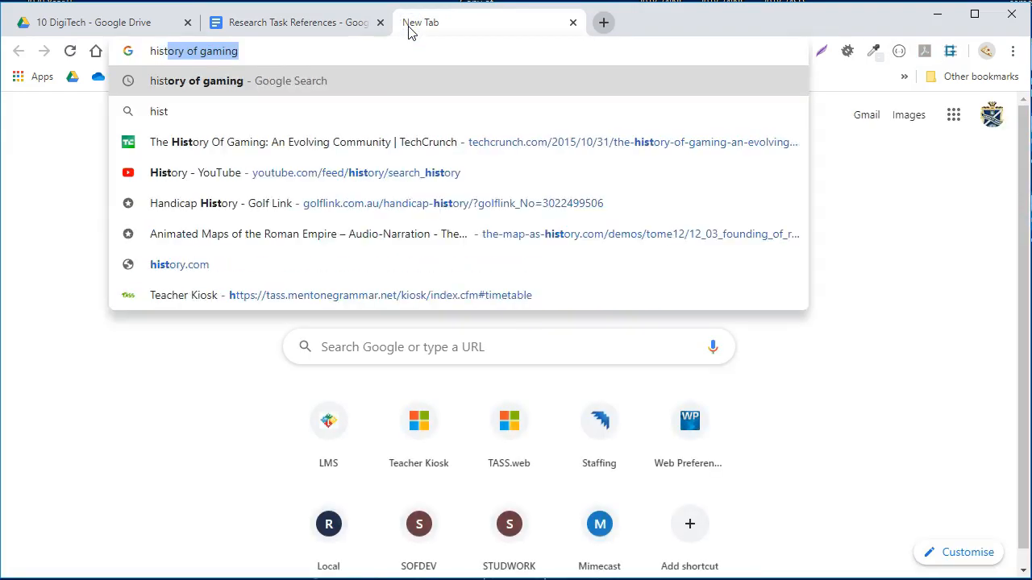
key("Return")
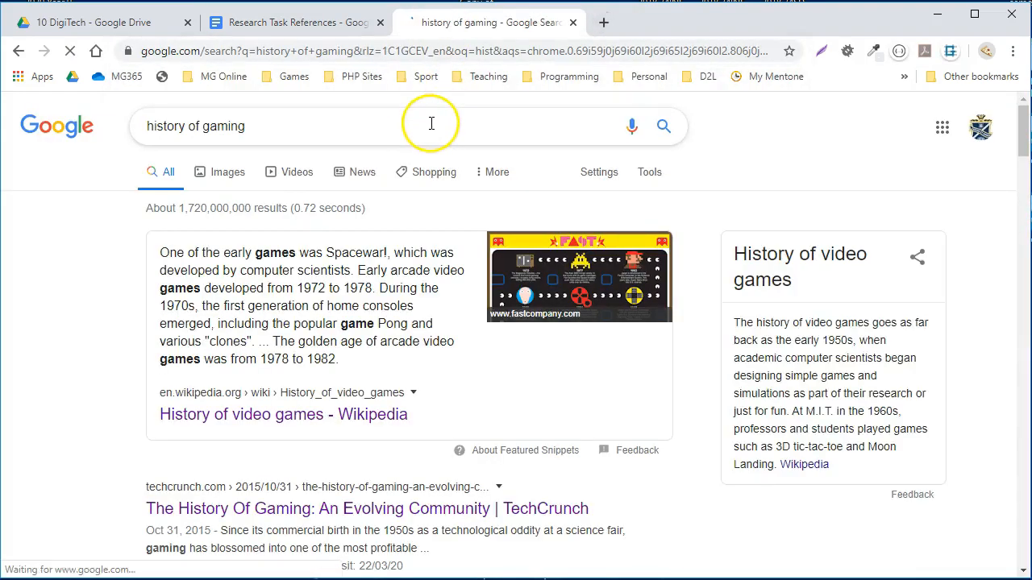
scroll(452, 322, "down", 2)
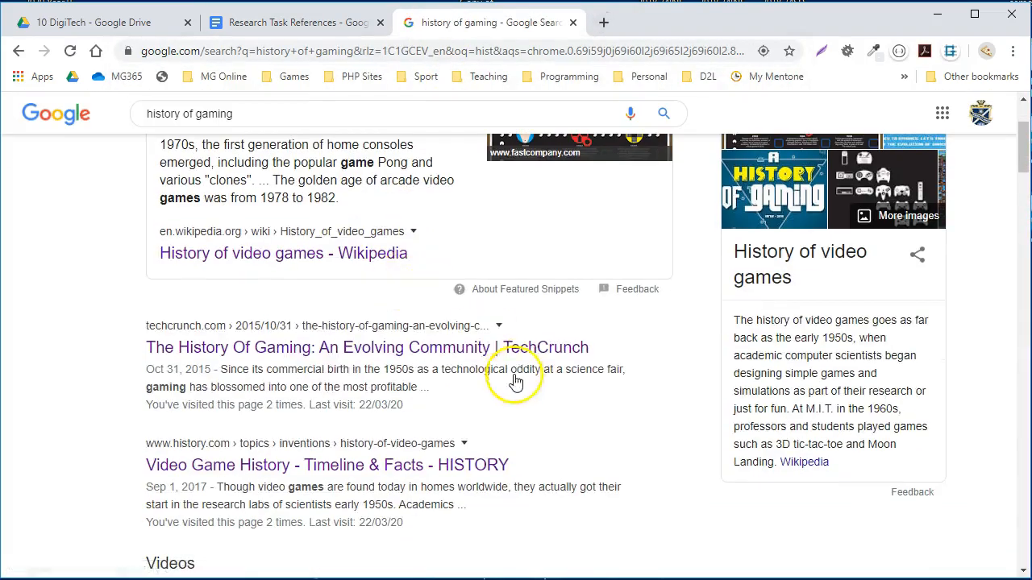
left_click(304, 348)
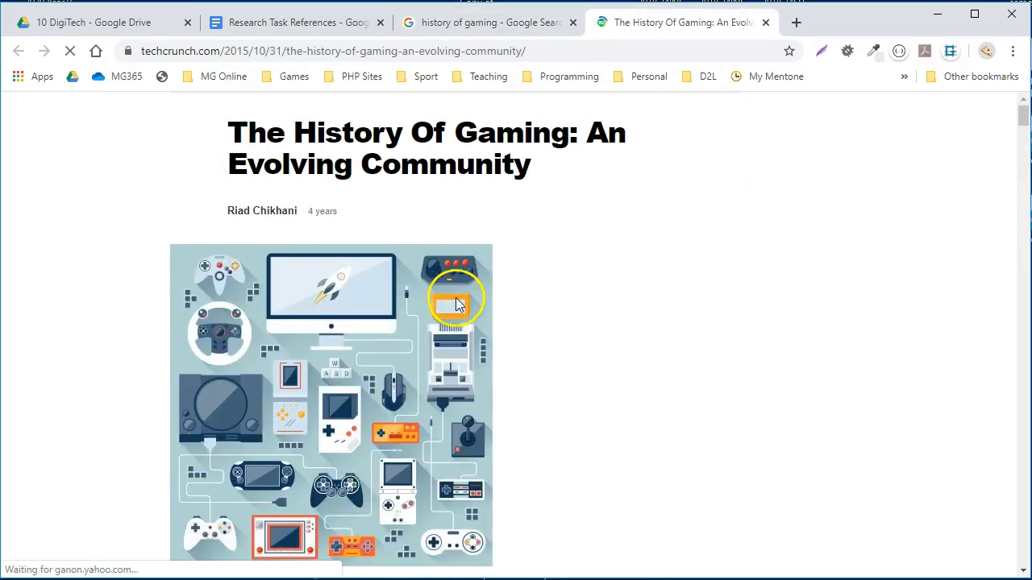
- Skim the TechCrunch article "The History Of Gaming: An Evolving Community" and copy its web address
scroll(545, 295, "down", 8)
scroll(537, 298, "down", 4)
scroll(484, 295, "up", 11)
left_click(556, 49)
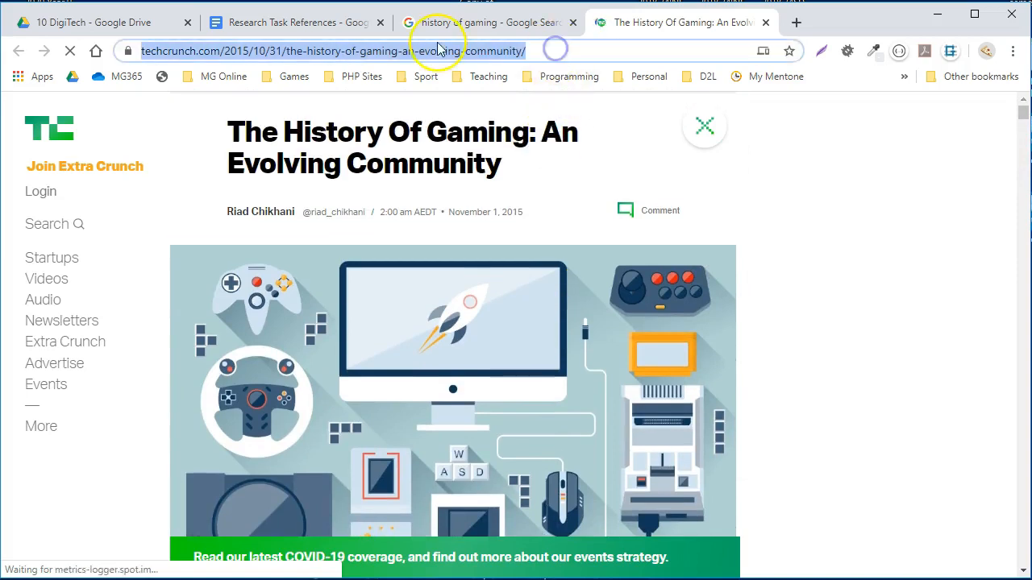
right_click(438, 55)
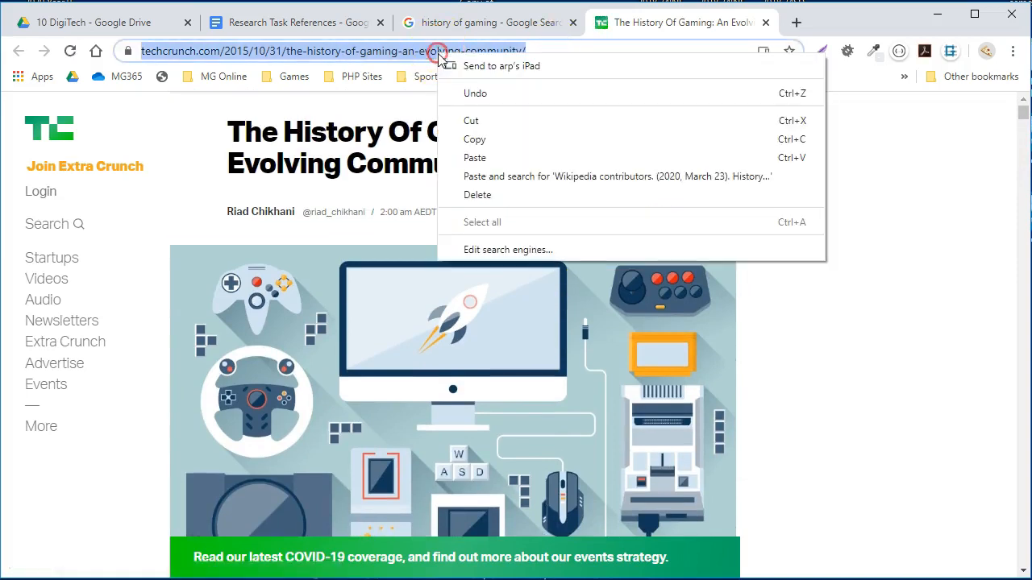
left_click(476, 139)
- Back in the document, cite the TechCrunch article in EasyBib from its copied URL and add the bibliography to the document
left_click(334, 23)
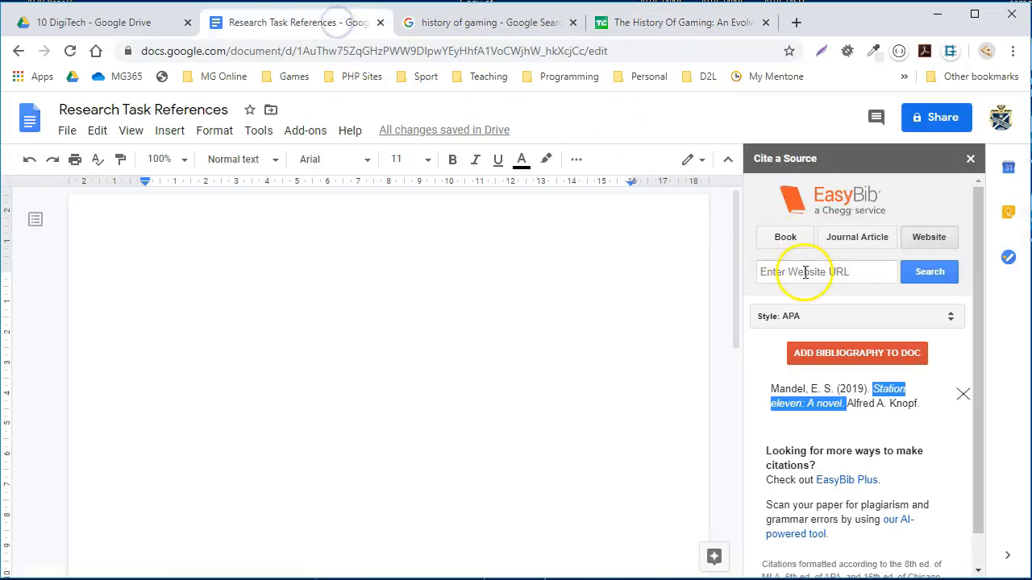
left_click(841, 270)
right_click(806, 273)
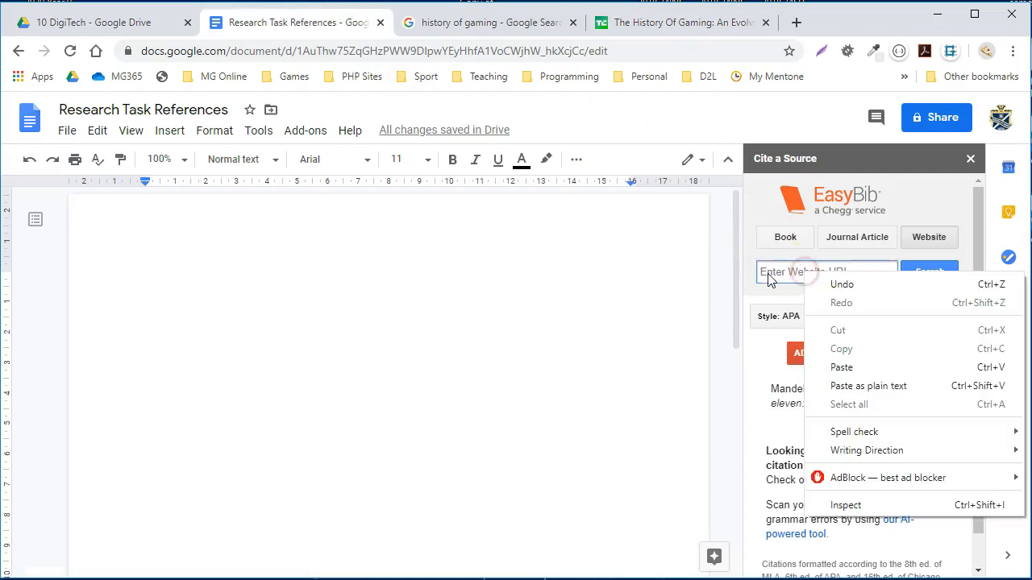
left_click(844, 367)
left_click(931, 274)
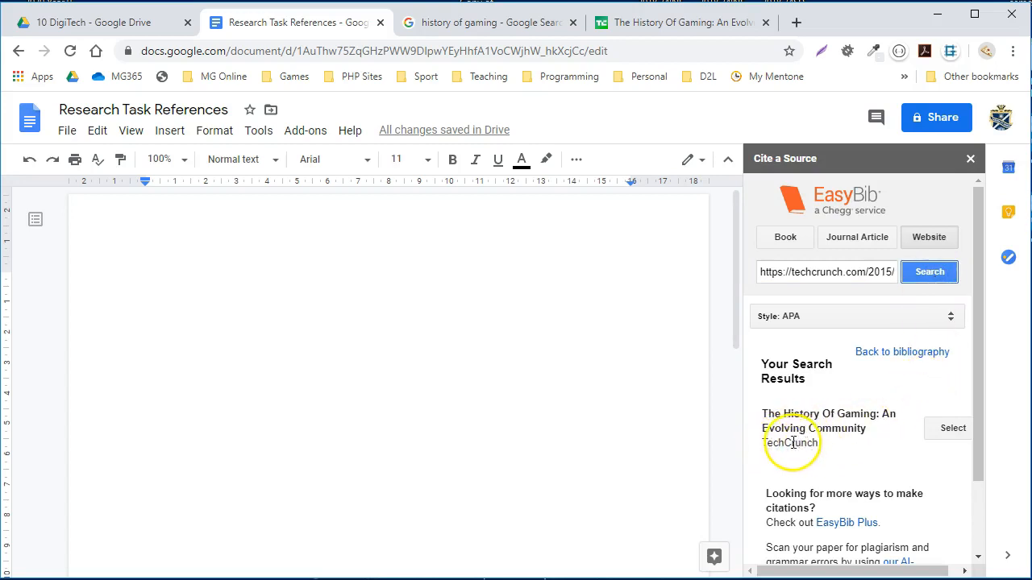
left_click(946, 430)
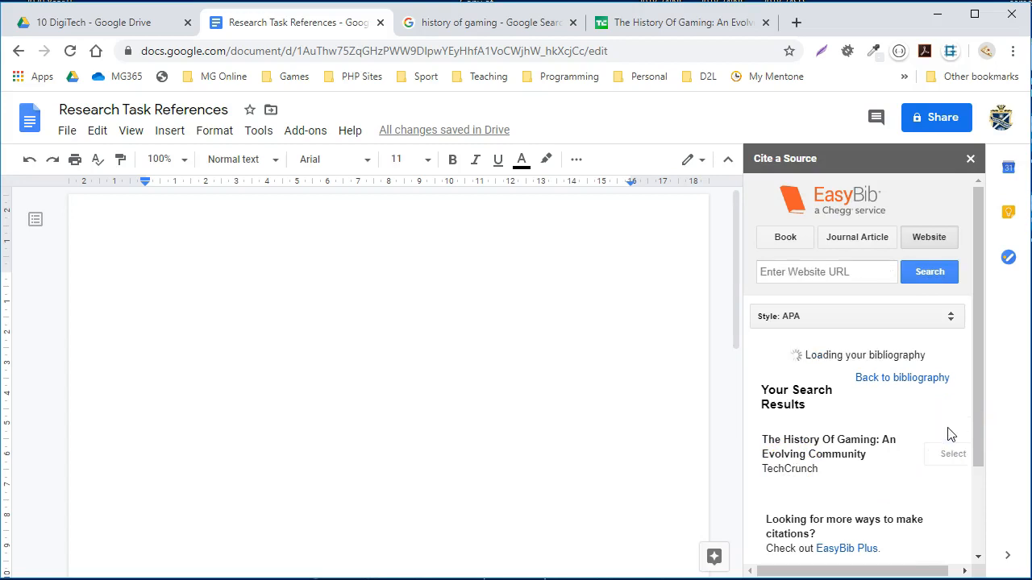
left_click(816, 355)
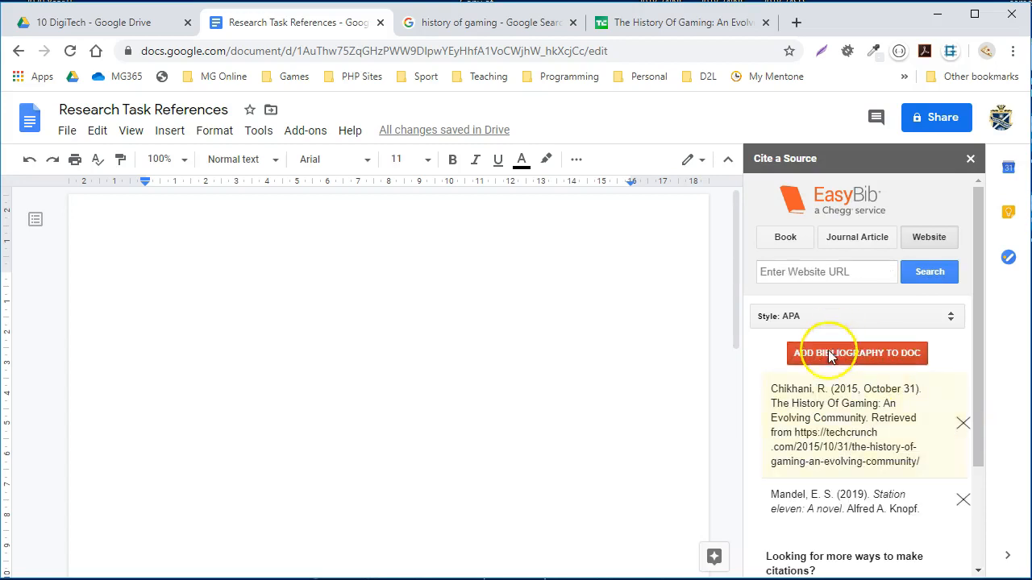
left_click(886, 356)
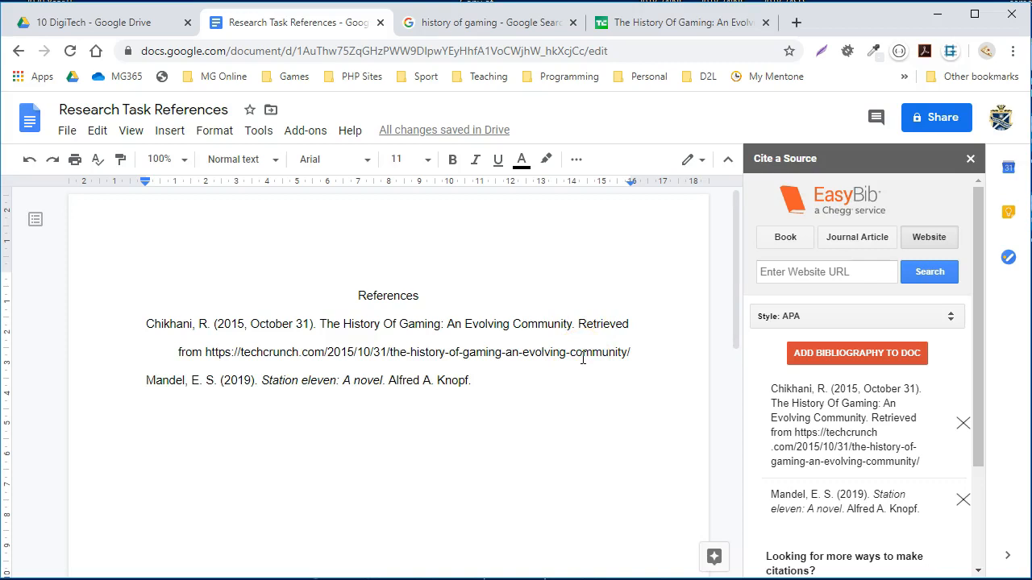
- Open the HISTORY article "Video Game History - Timeline & Facts" from the Google results, skim it and copy its web address
left_click(517, 24)
scroll(461, 315, "down", 3)
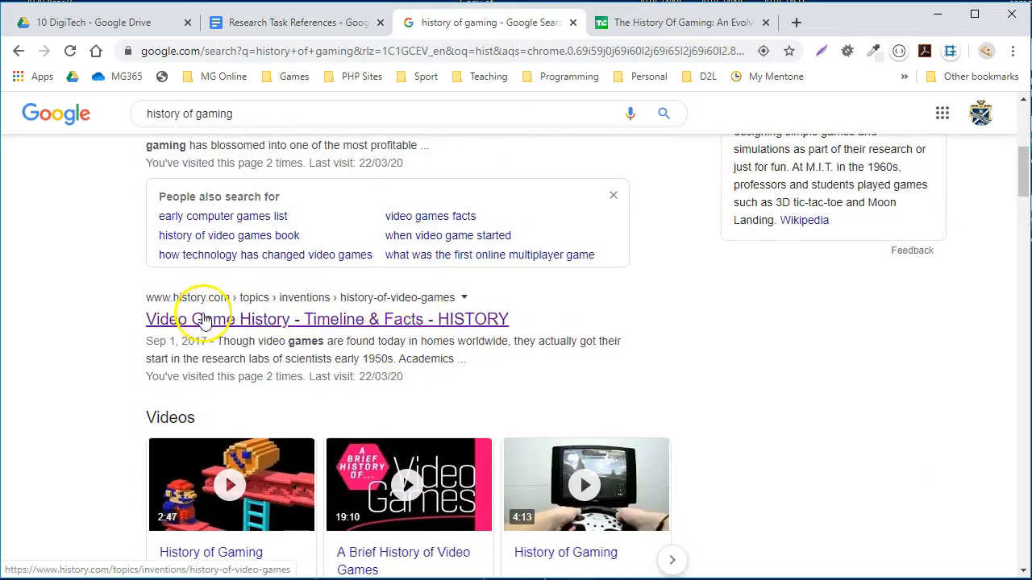
left_click(208, 320)
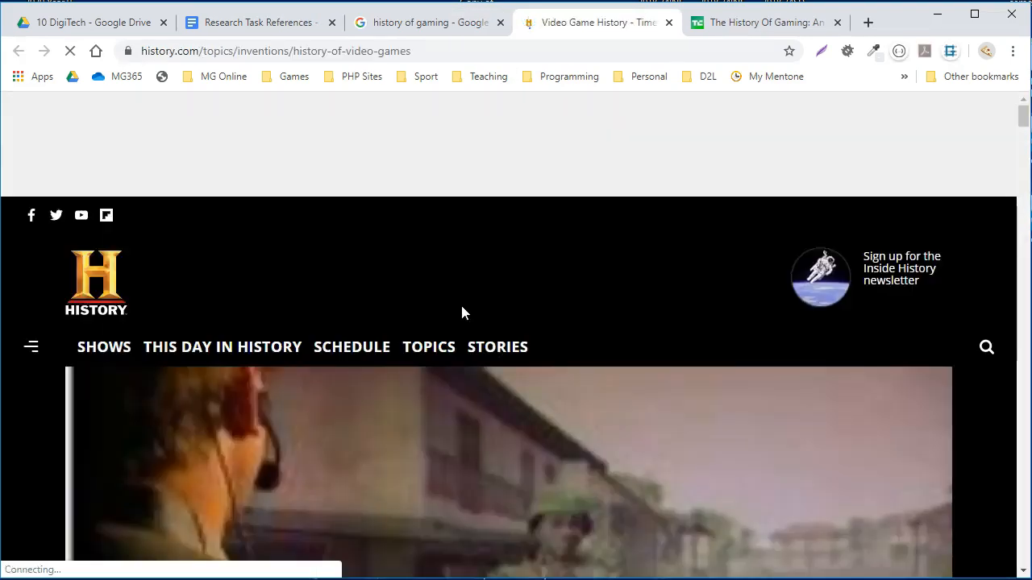
scroll(461, 313, "down", 9)
scroll(464, 311, "down", 4)
scroll(464, 311, "up", 10)
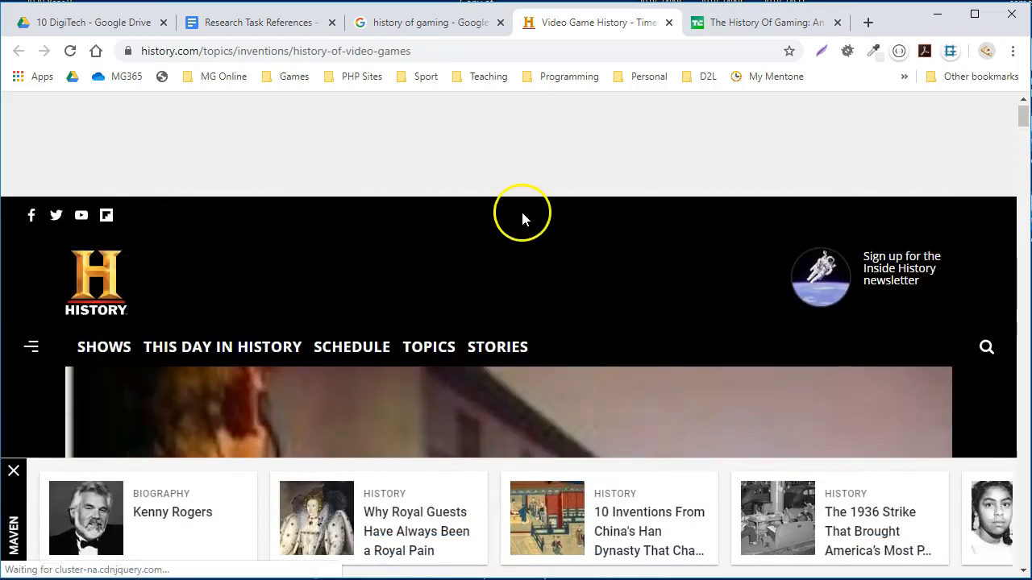
left_click(449, 50)
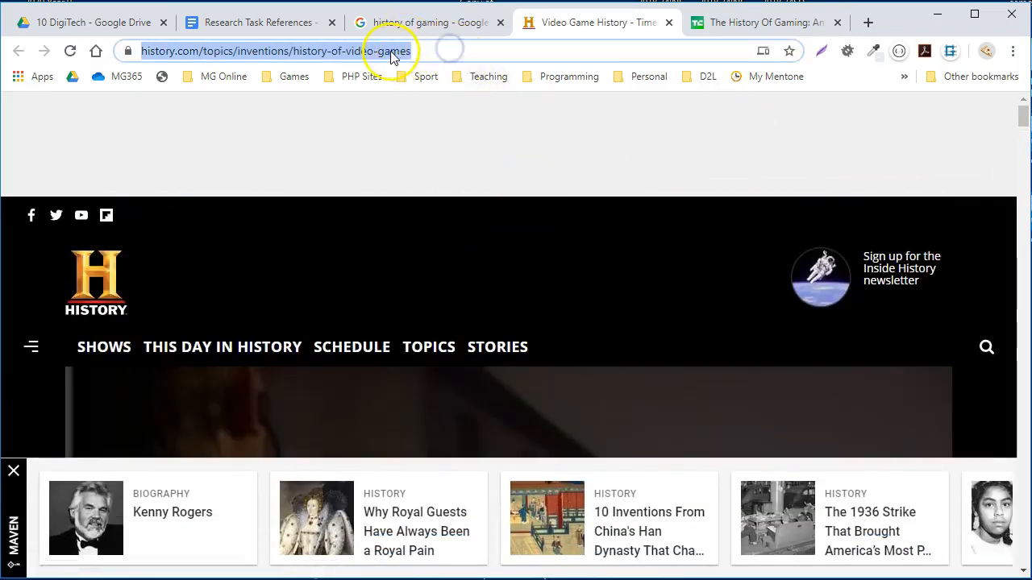
right_click(393, 56)
left_click(431, 137)
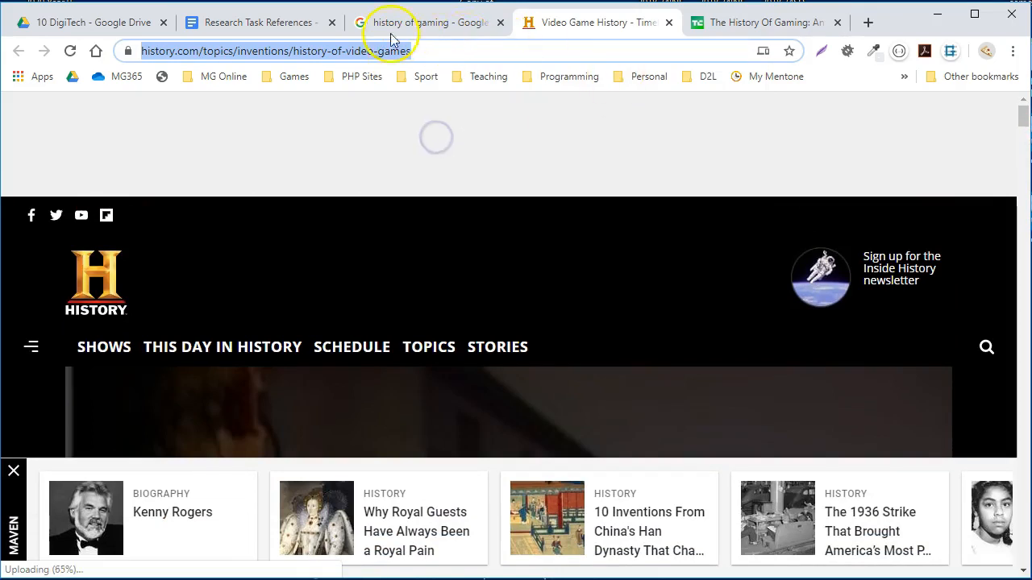
- Back in the document, cite the History.com article in EasyBib from its copied URL and add the bibliography to the document
left_click(288, 24)
right_click(852, 273)
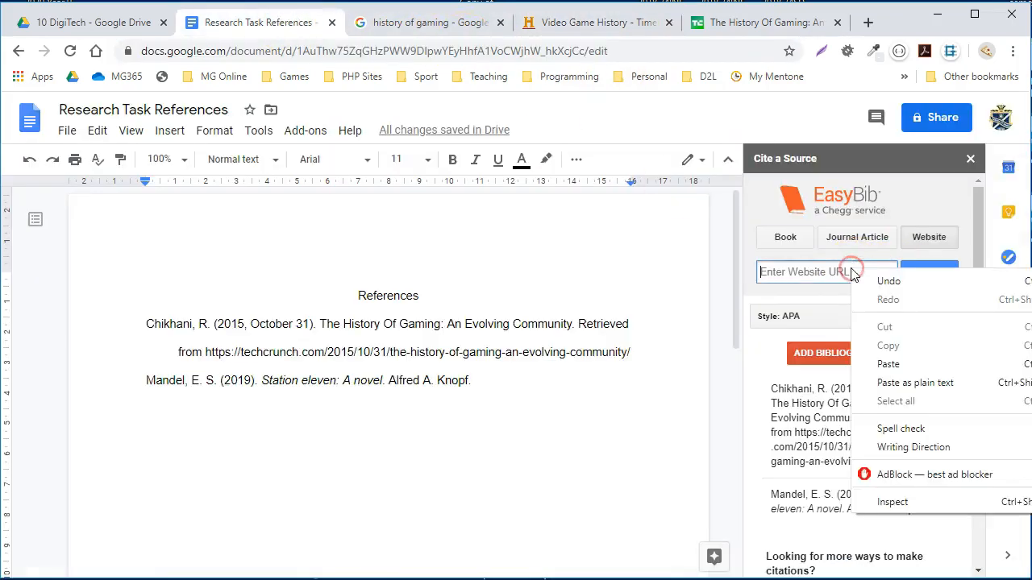
left_click(895, 363)
left_click(939, 274)
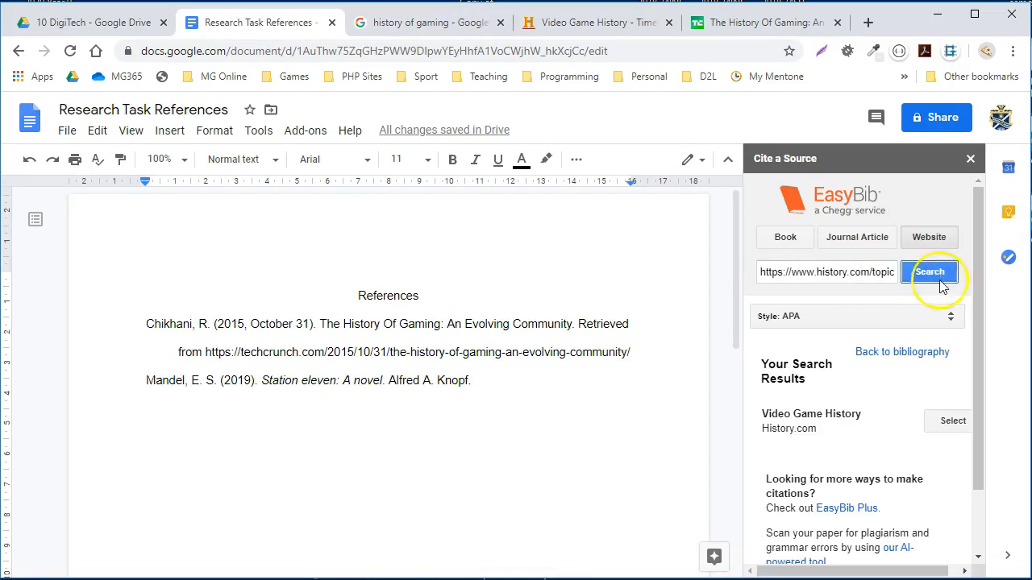
left_click(955, 419)
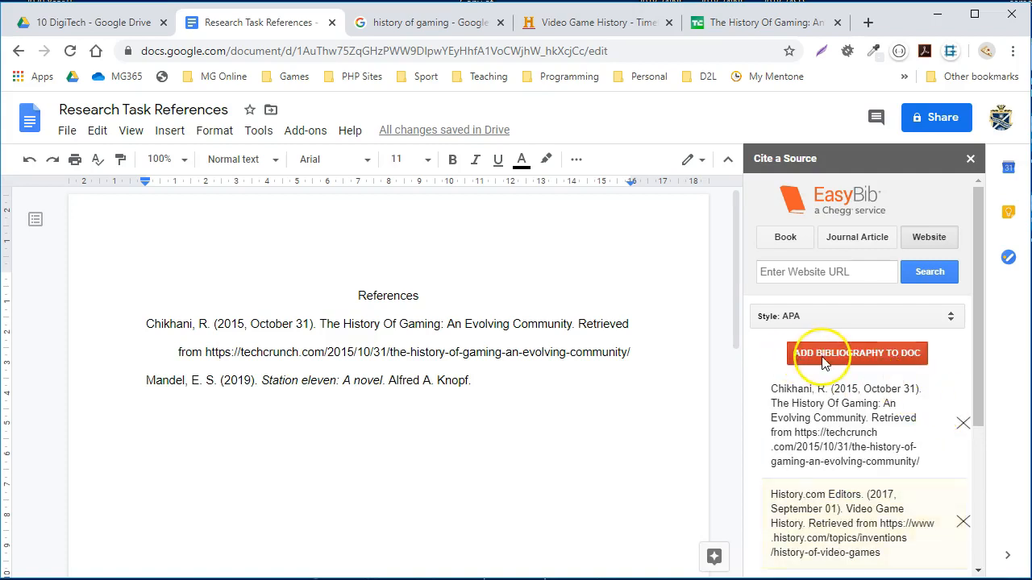
left_click(826, 360)
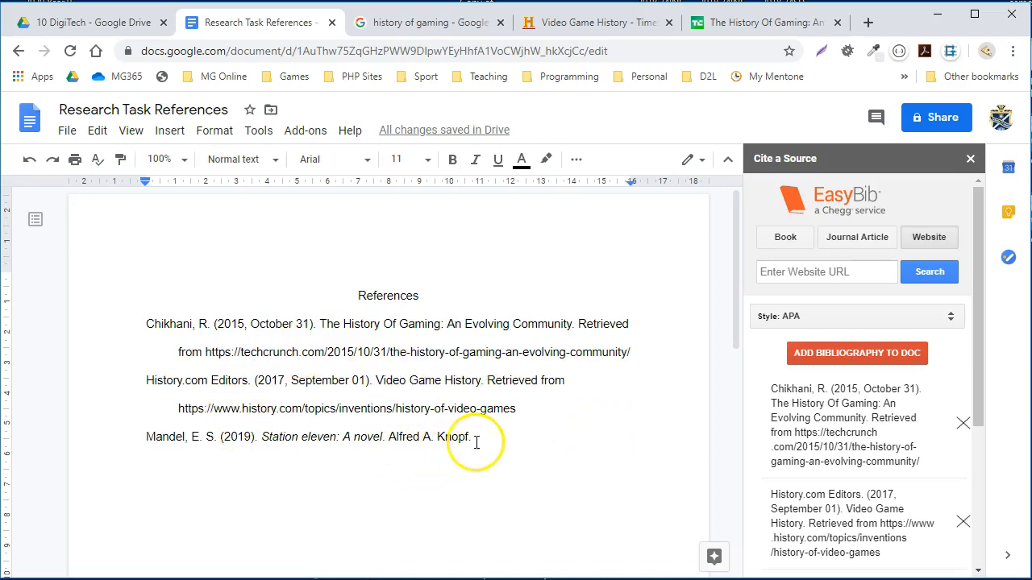
- Remove the "Station eleven: A novel" citation from the EasyBib list and add the bibliography to the document again
left_click_drag(145, 436, 488, 439)
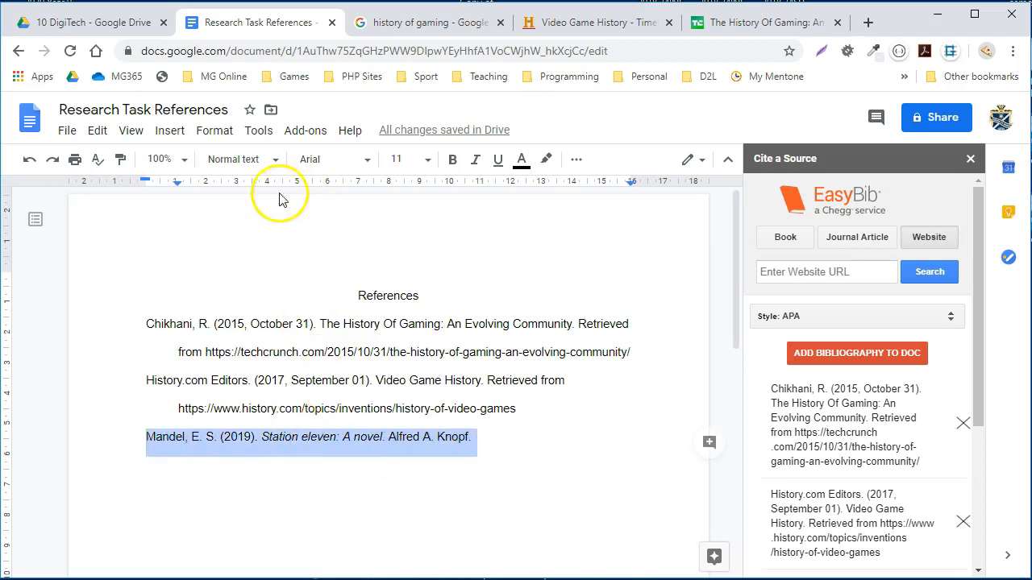
scroll(893, 474, "down", 2)
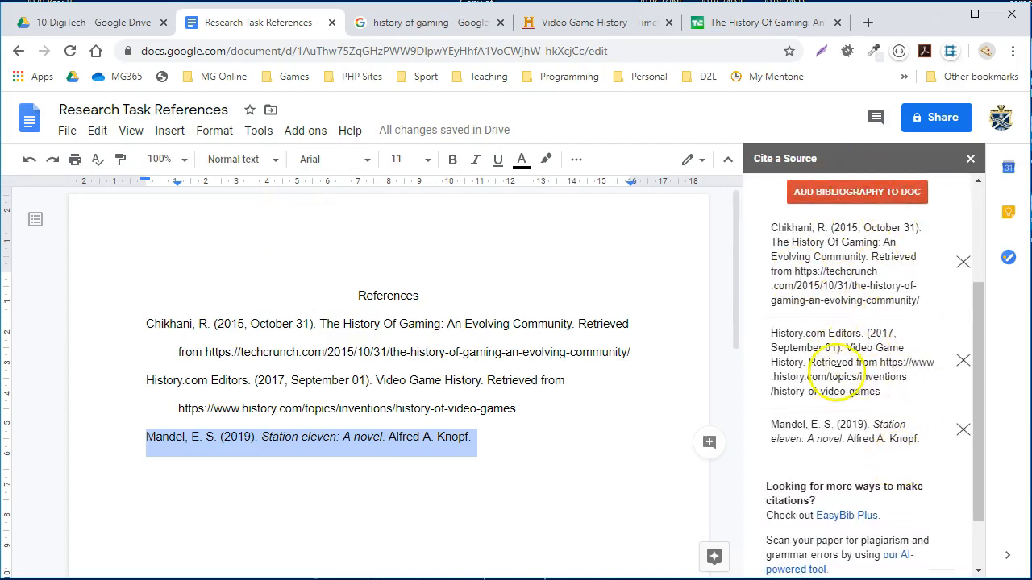
left_click(961, 435)
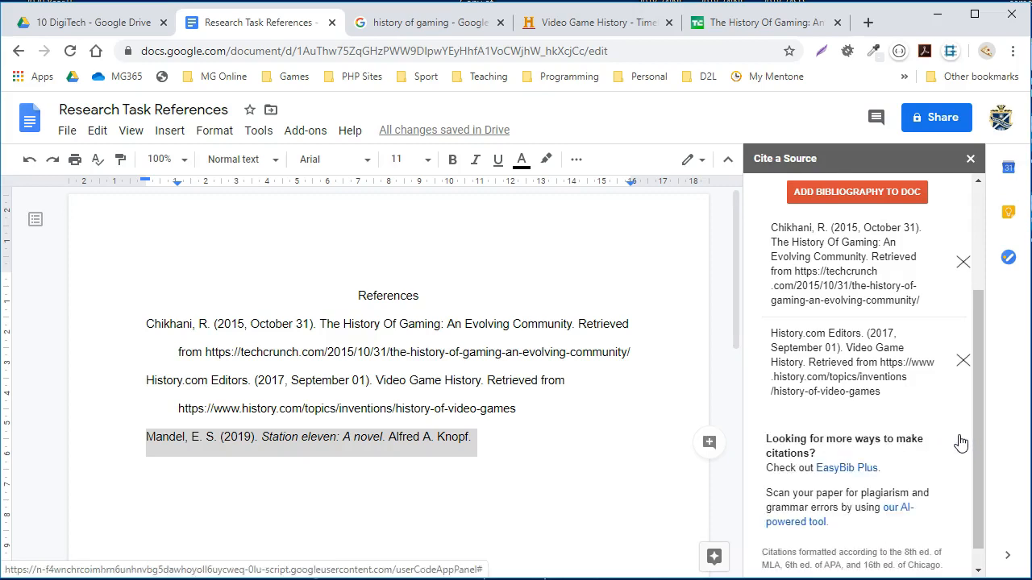
left_click(976, 198)
left_click(850, 357)
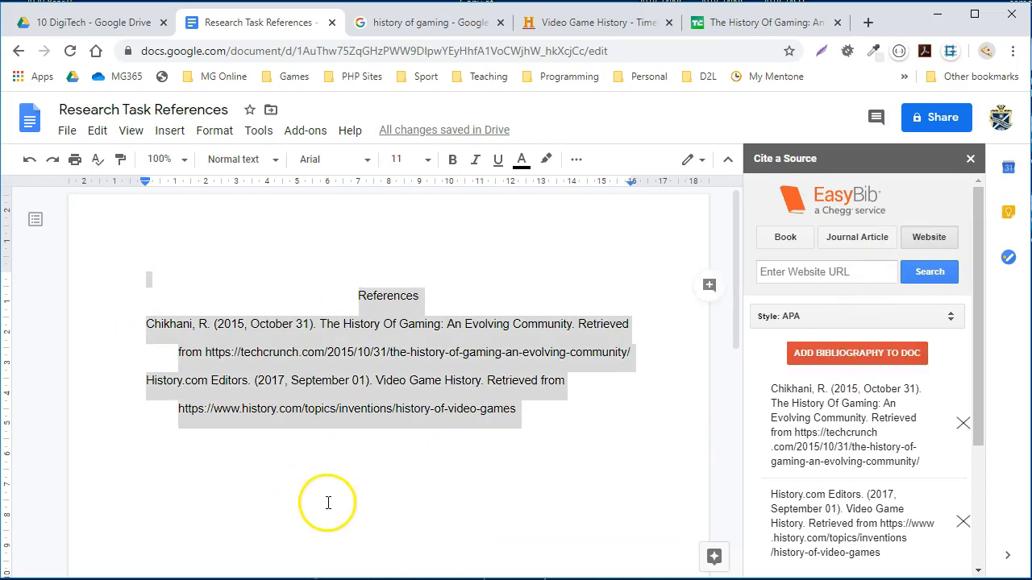
left_click(330, 498)
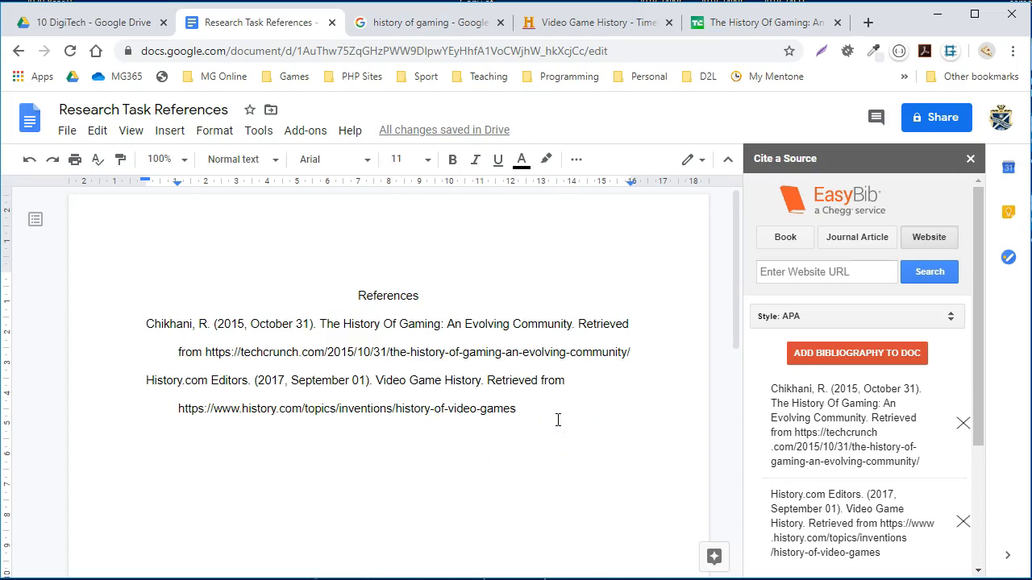
- Start a new line below the last reference and open Wikipedia's "History of video games" article from the Google results
key("Return")
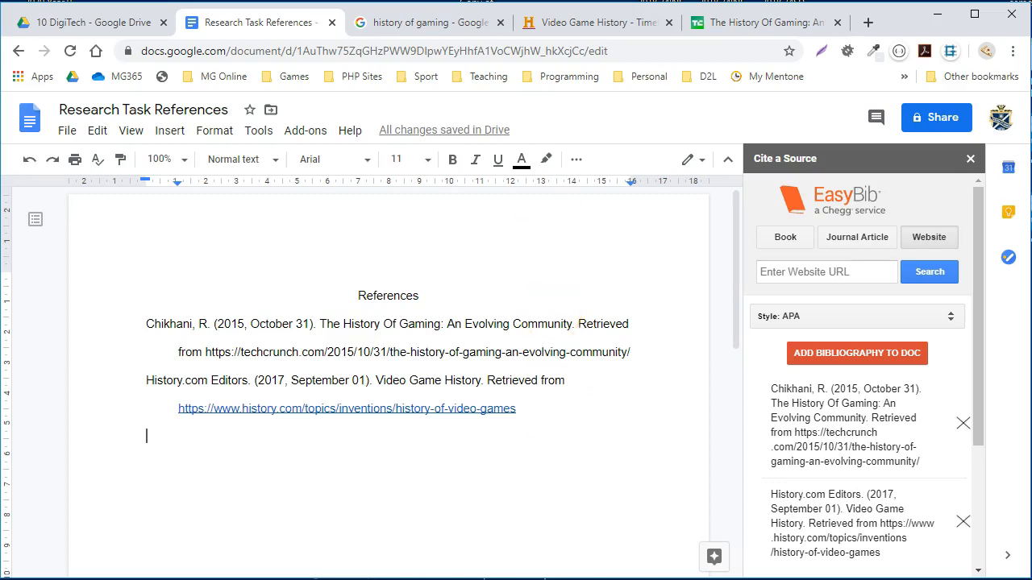
left_click(426, 20)
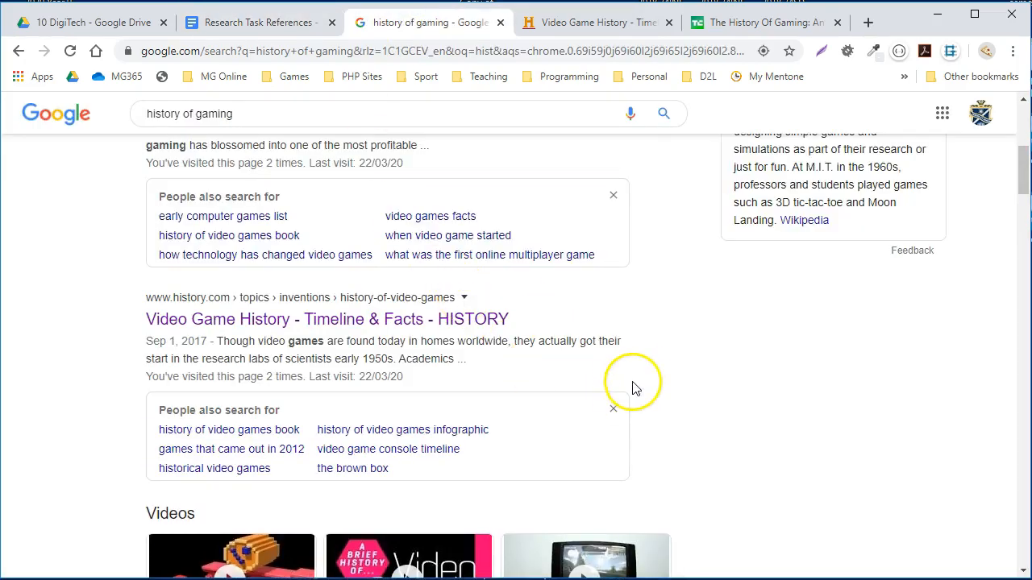
scroll(640, 380, "up", 3)
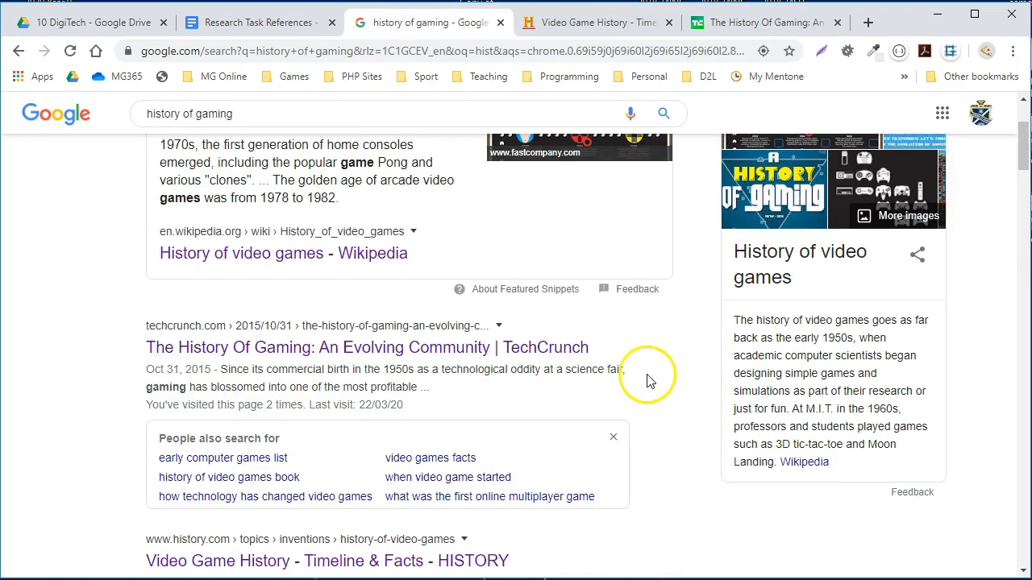
scroll(651, 388, "up", 3)
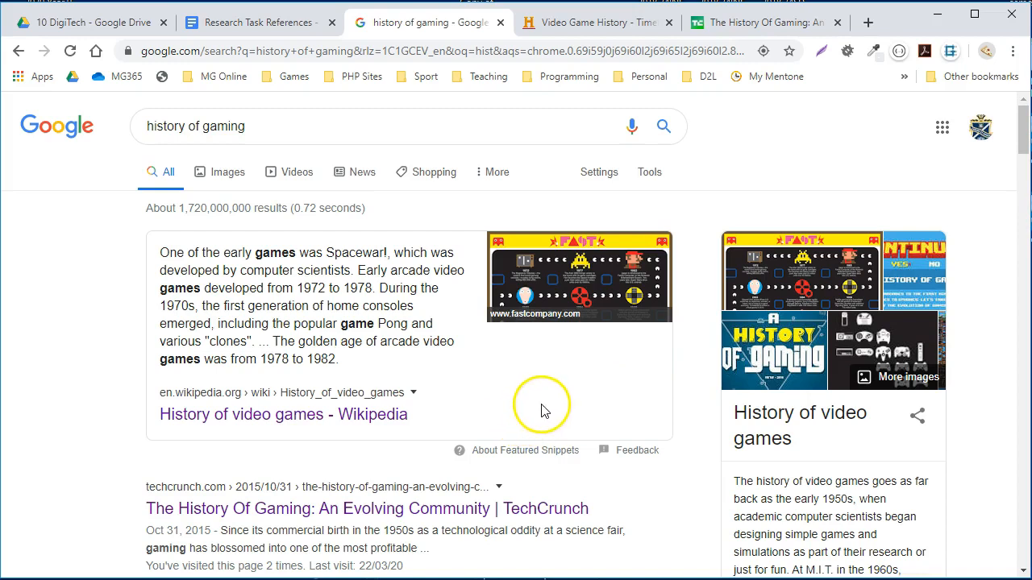
left_click(393, 416)
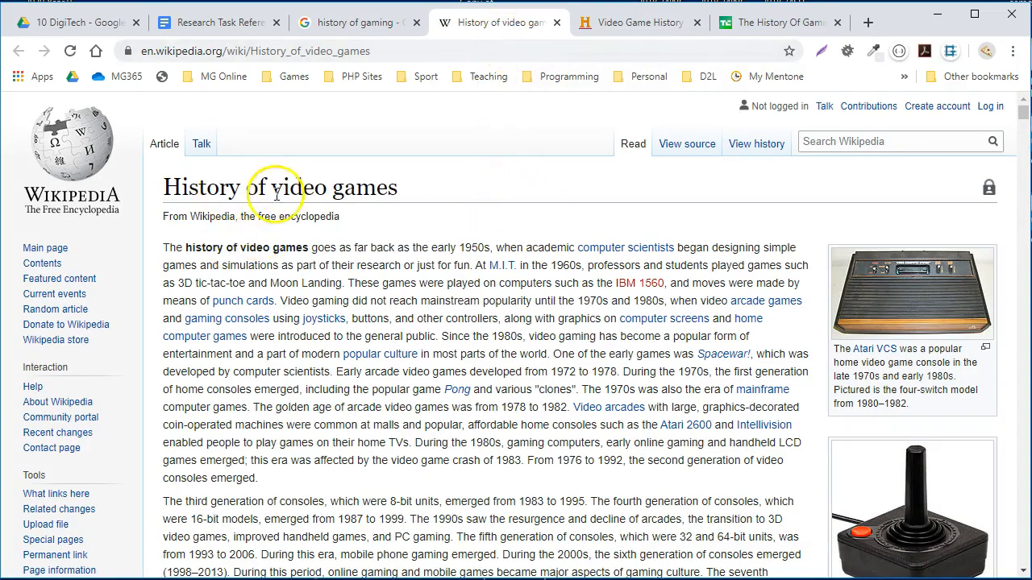
- Skim the Wikipedia article, open its Cite this page details and copy the APA style citation
scroll(435, 349, "down", 20)
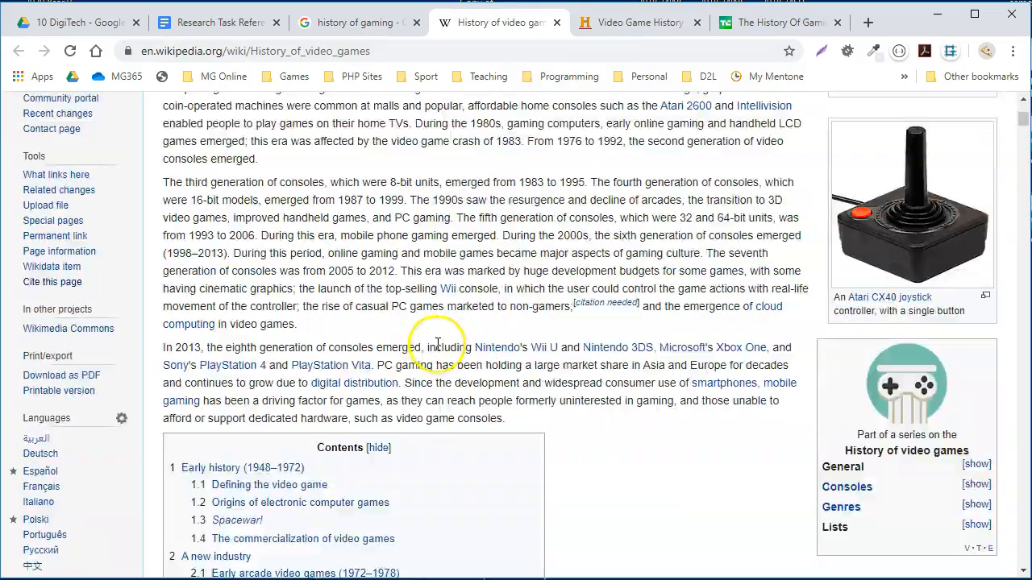
scroll(520, 344, "down", 10)
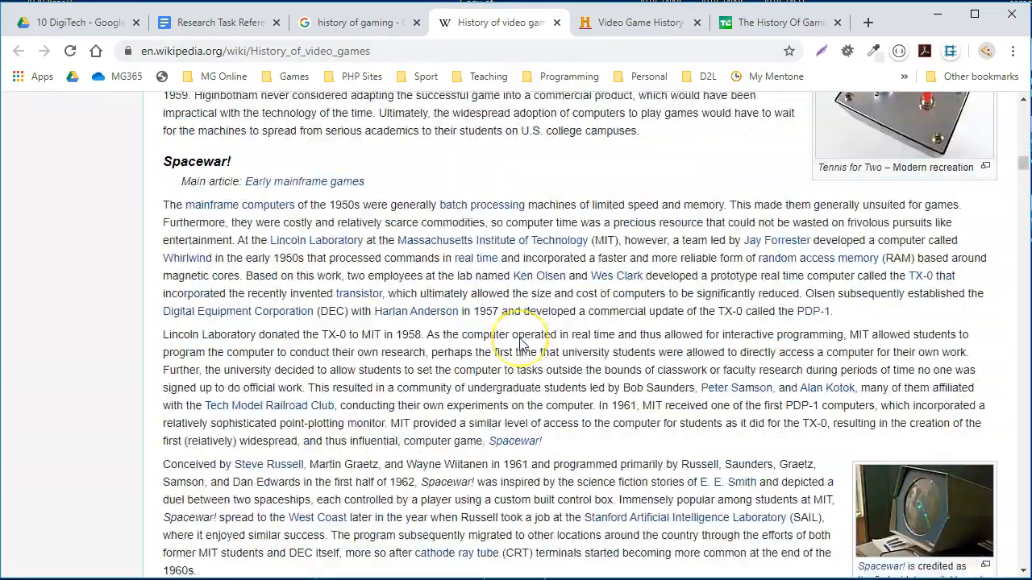
scroll(506, 342, "up", 5)
scroll(506, 343, "up", 20)
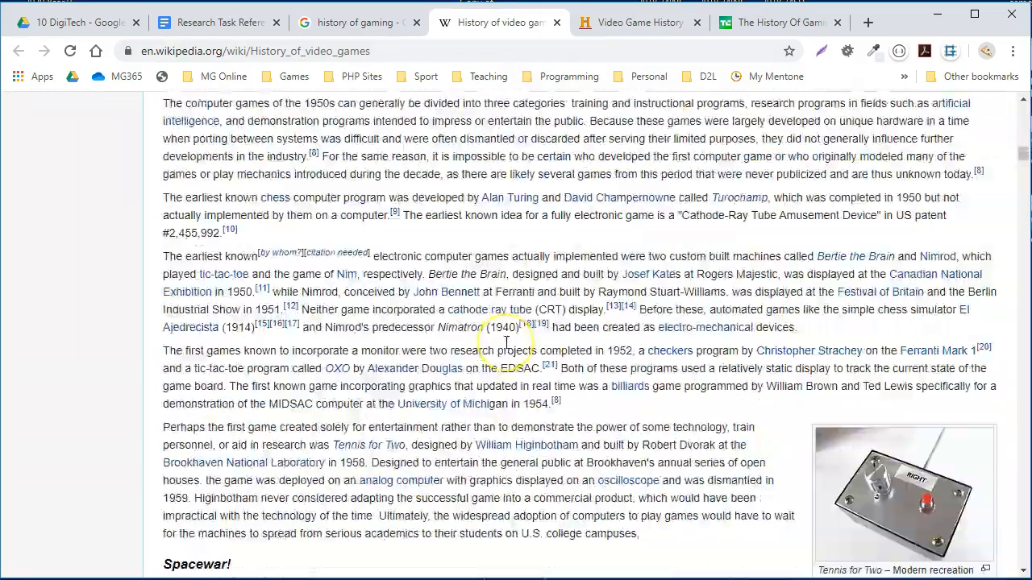
scroll(506, 342, "up", 3)
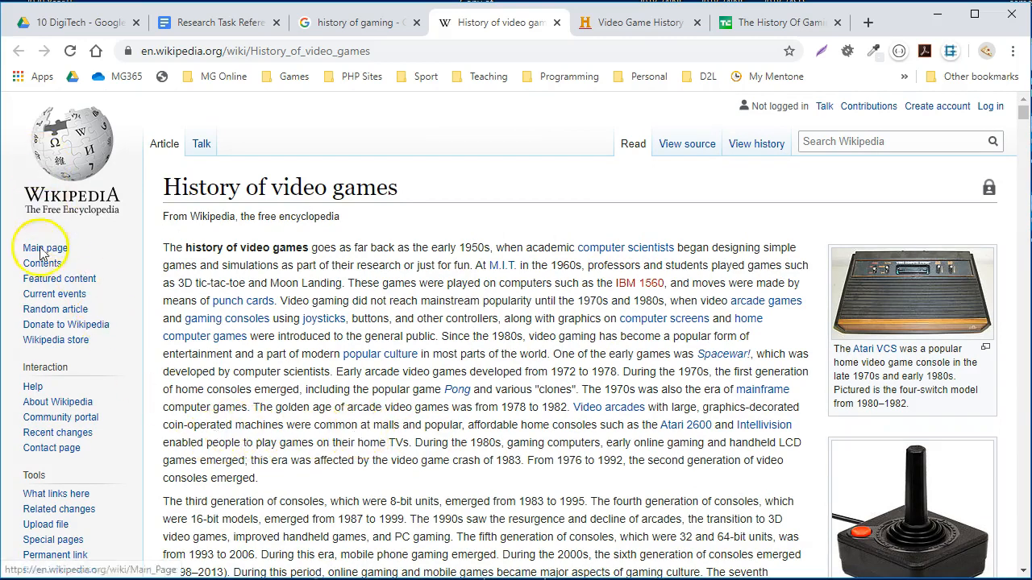
scroll(79, 464, "down", 2)
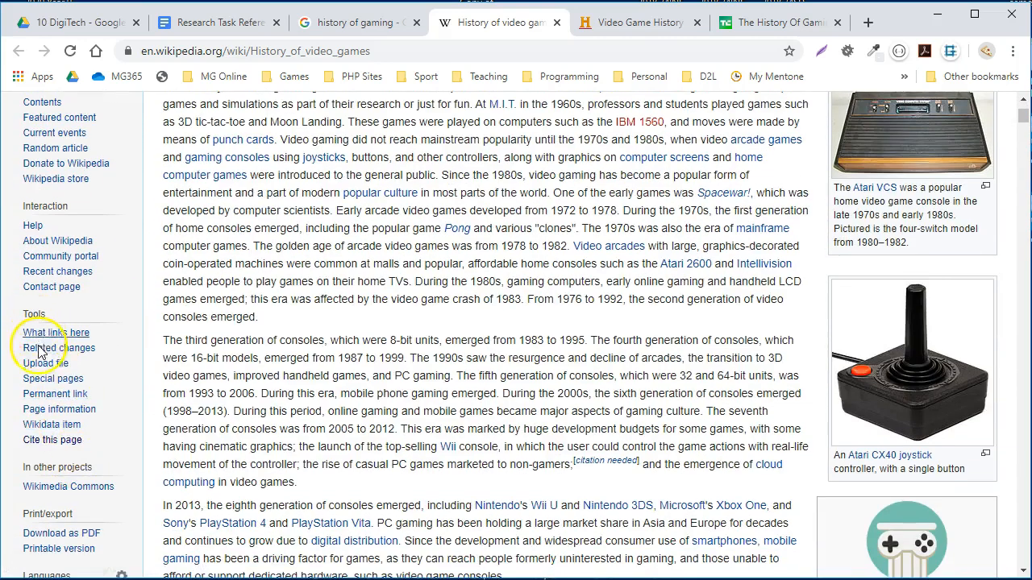
left_click(55, 445)
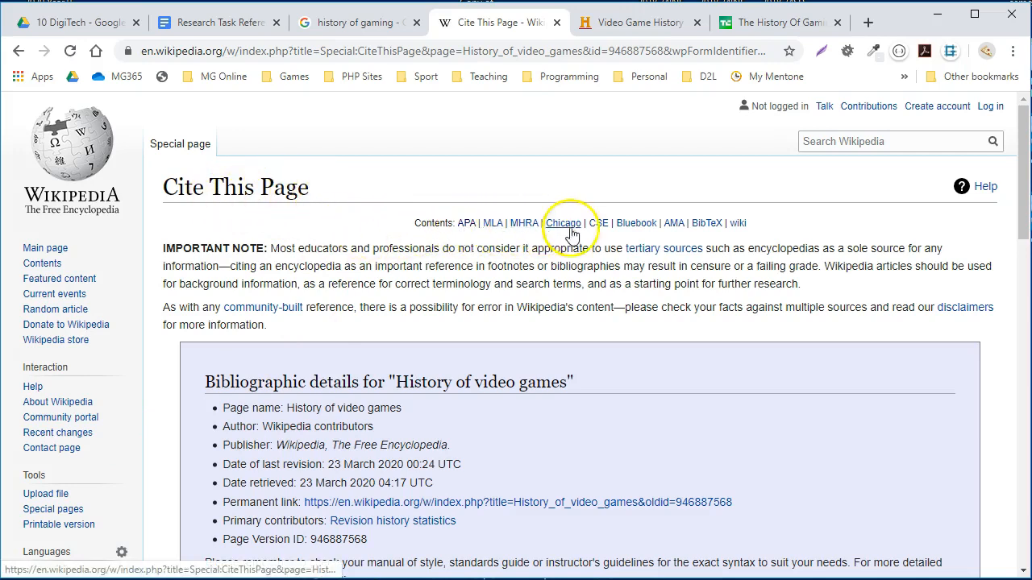
left_click(466, 230)
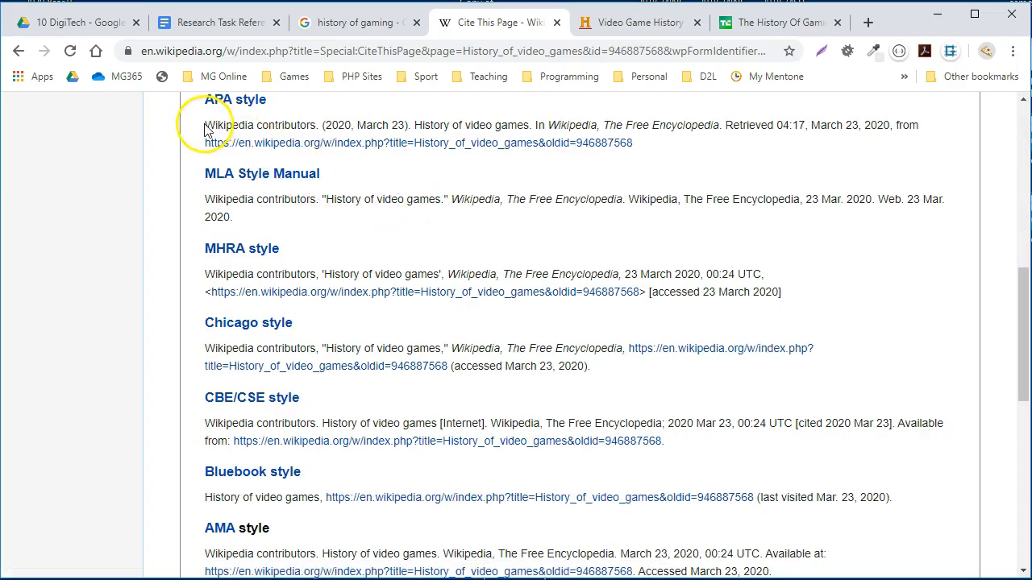
left_click_drag(206, 125, 651, 144)
key("ctrl+c")
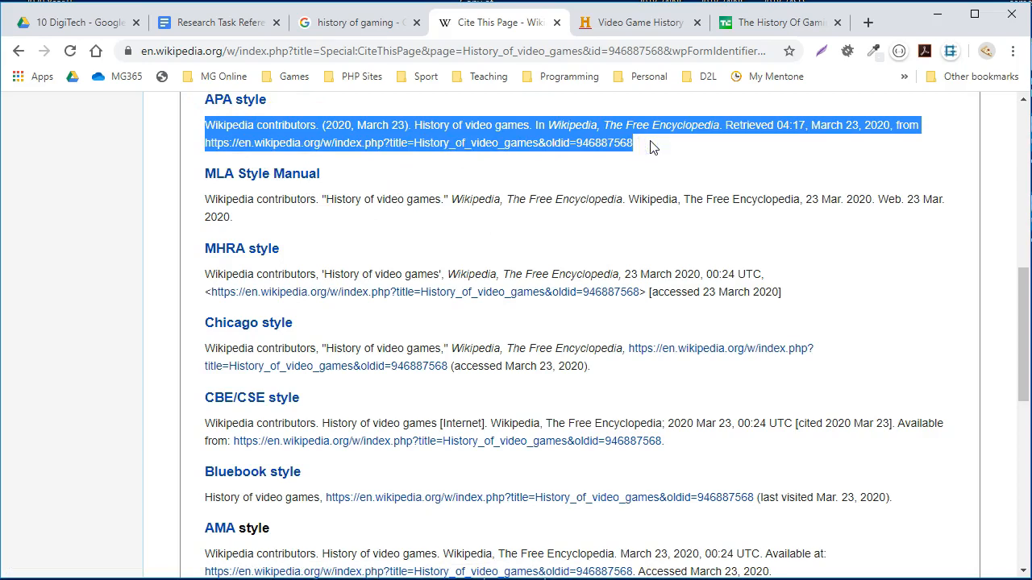
- Paste the Wikipedia citation below the last reference in the document and regenerate the EasyBib bibliography
left_click(216, 23)
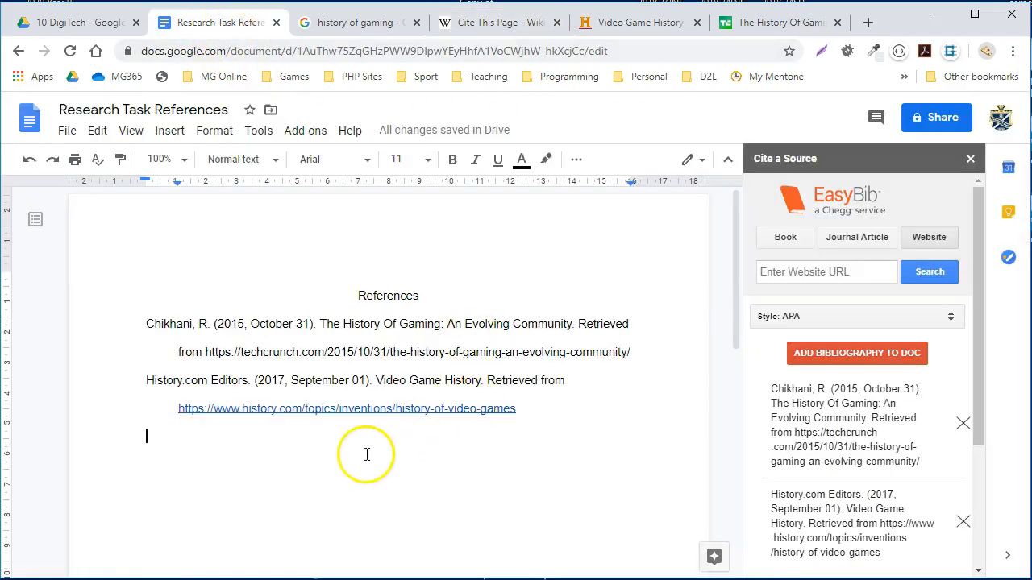
key("ctrl+v")
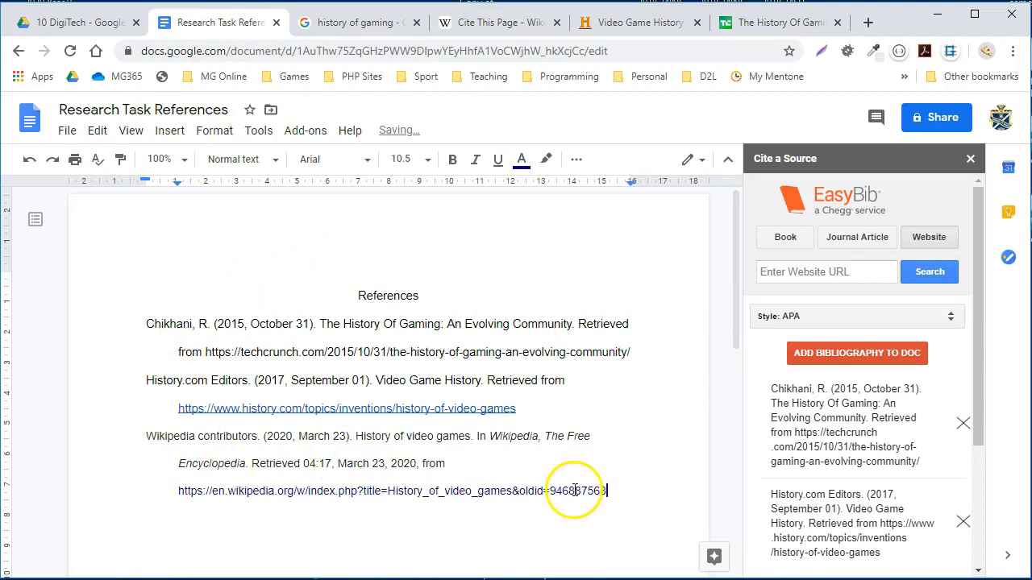
scroll(894, 436, "down", 3)
scroll(887, 403, "up", 3)
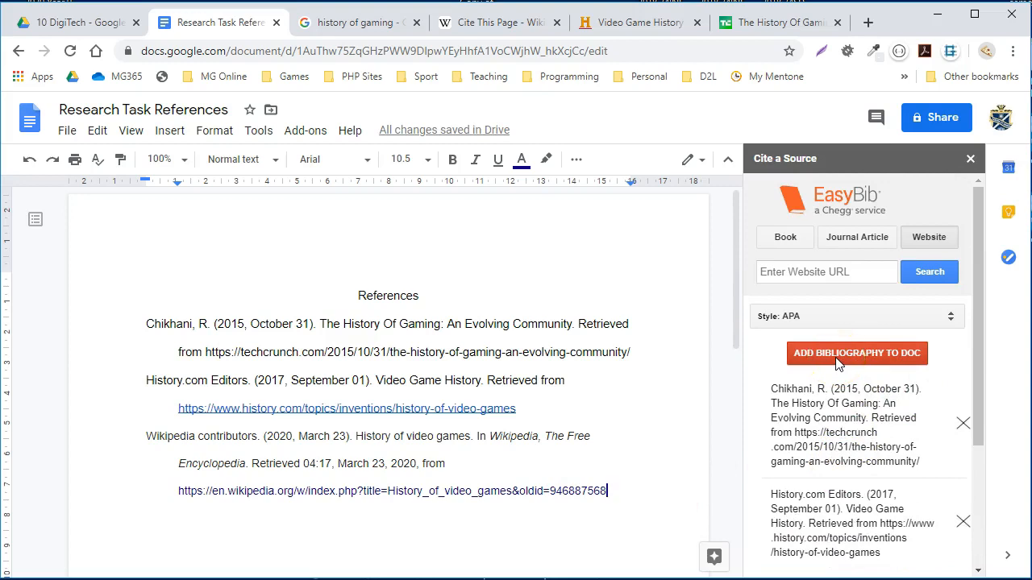
left_click(839, 364)
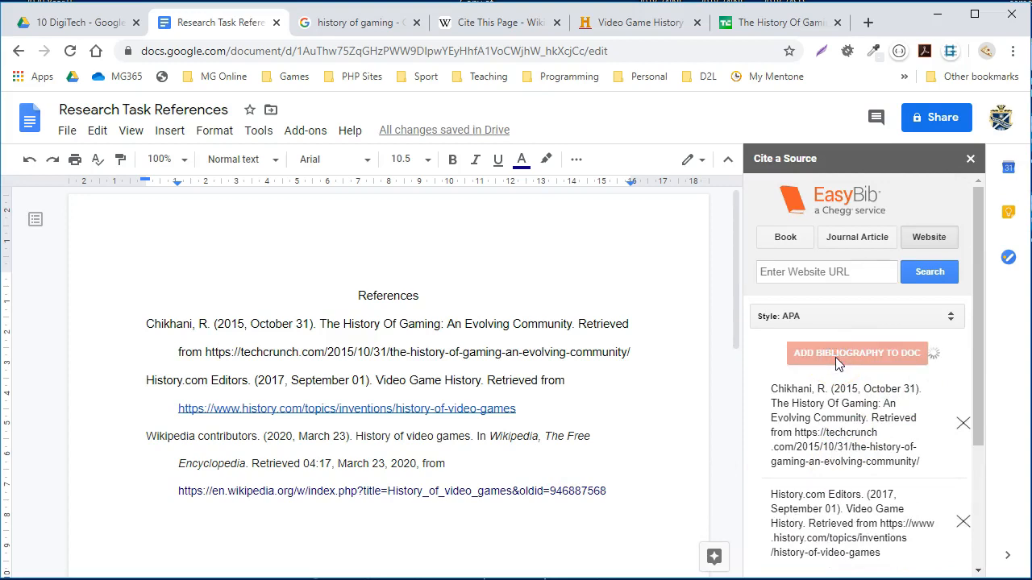
left_click(550, 345)
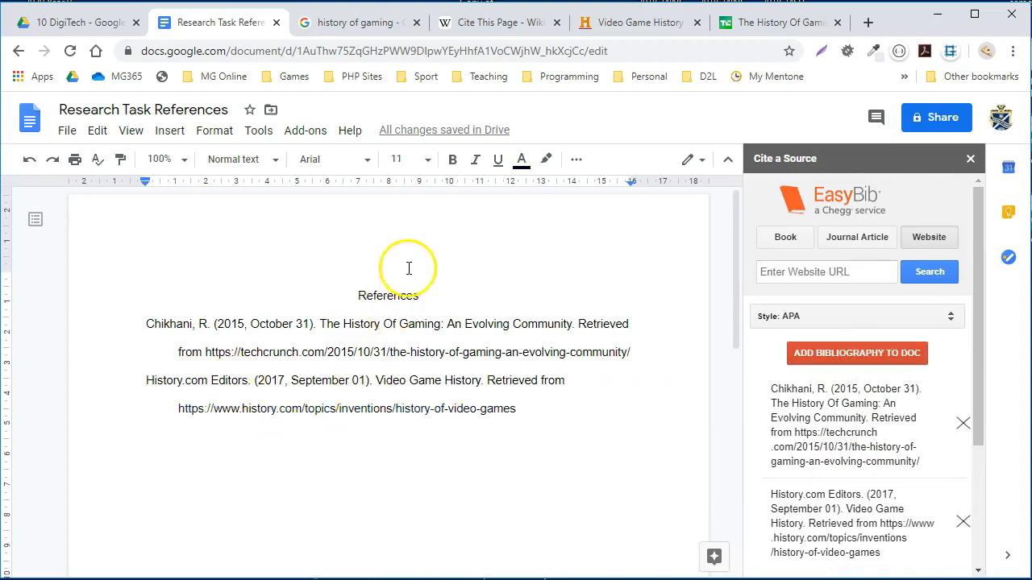
- Paste the Wikipedia APA citation on its own line above the References heading and add the EasyBib bibliography again
scroll(476, 258, "down", 1)
left_click(473, 238)
key("Return")
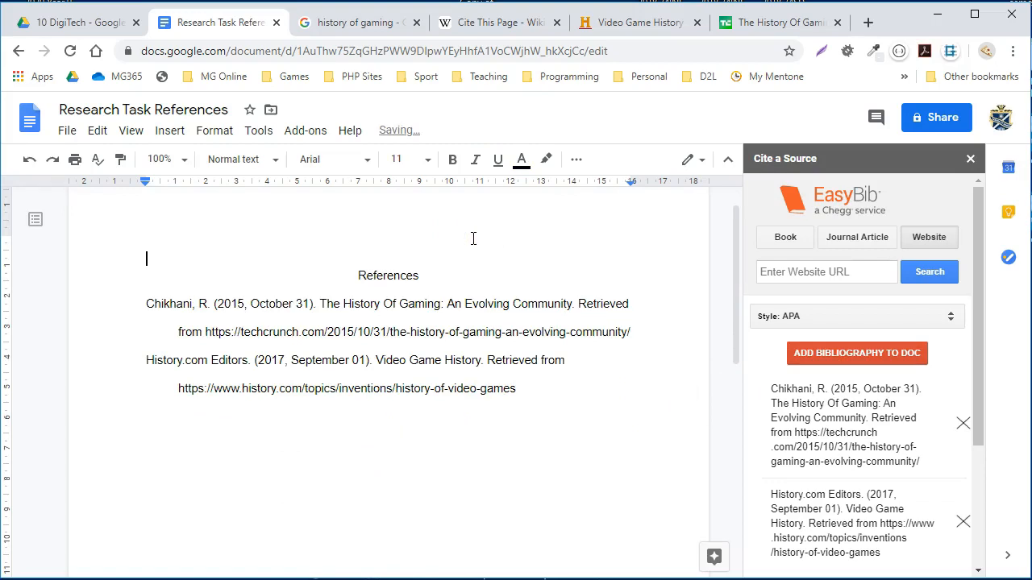
key("ctrl+v")
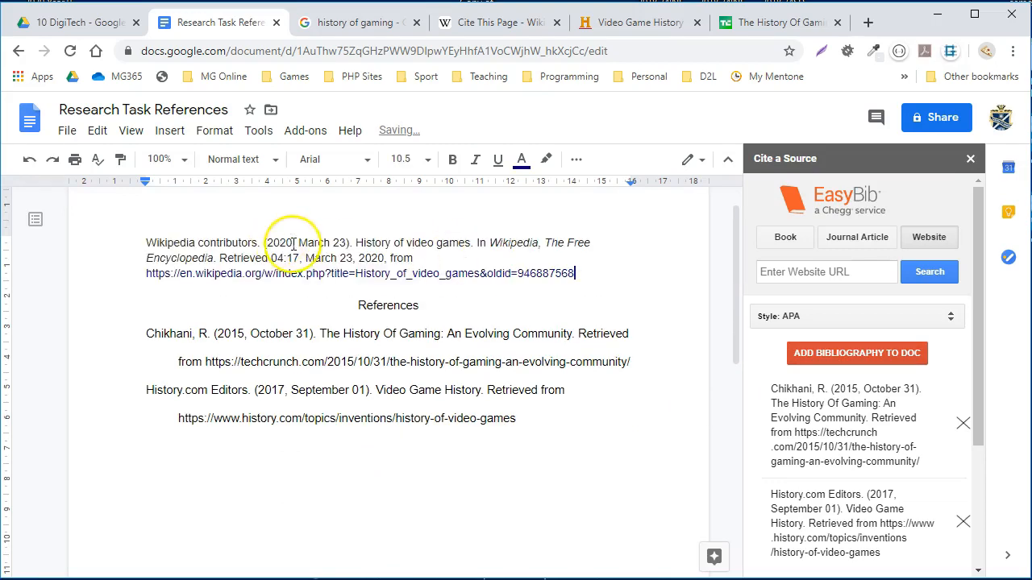
left_click(839, 355)
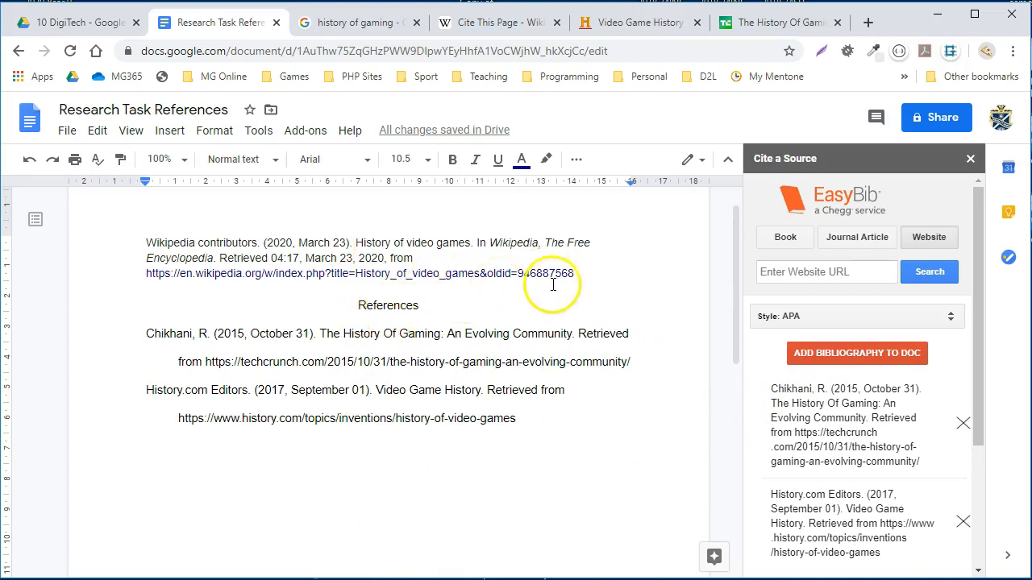
- Cite the Wikipedia article in EasyBib using the URL from its pasted citation and add the bibliography to the document
left_click_drag(445, 275, 215, 275)
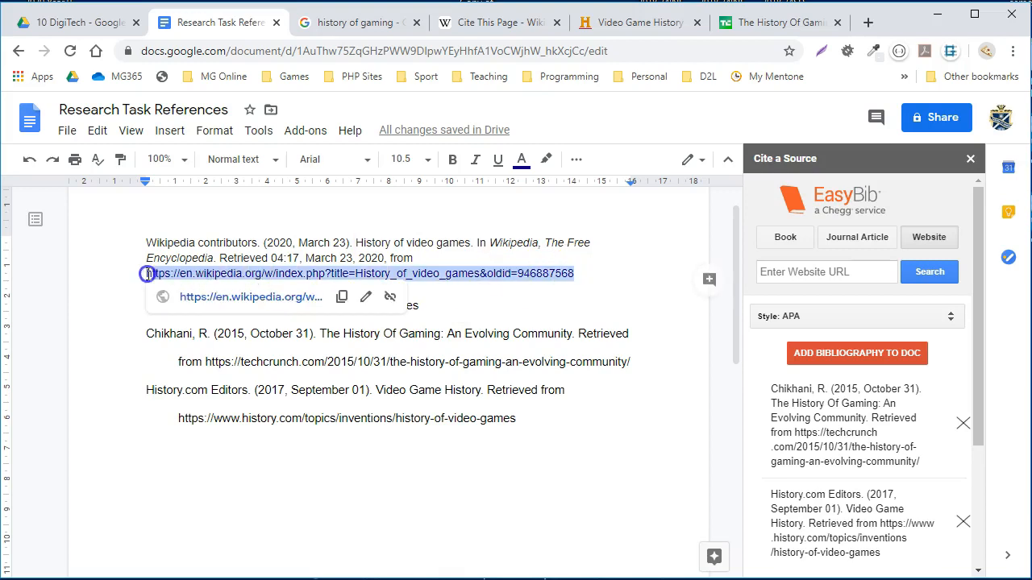
left_click(795, 272)
type("https://en.wikipedia.org/w/index.php?title=History_of_video_games&oldid=946887568")
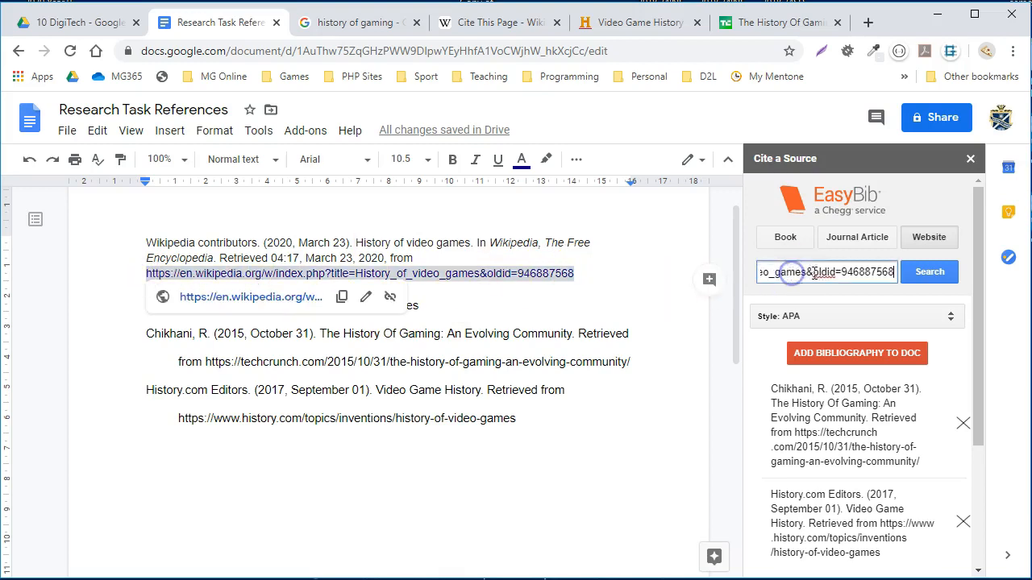
left_click(927, 274)
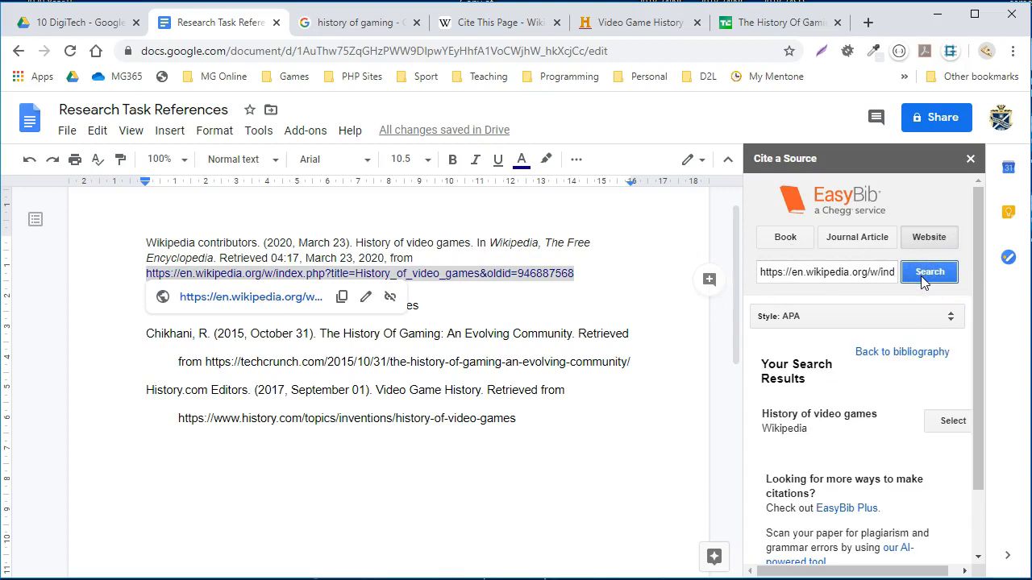
left_click(952, 423)
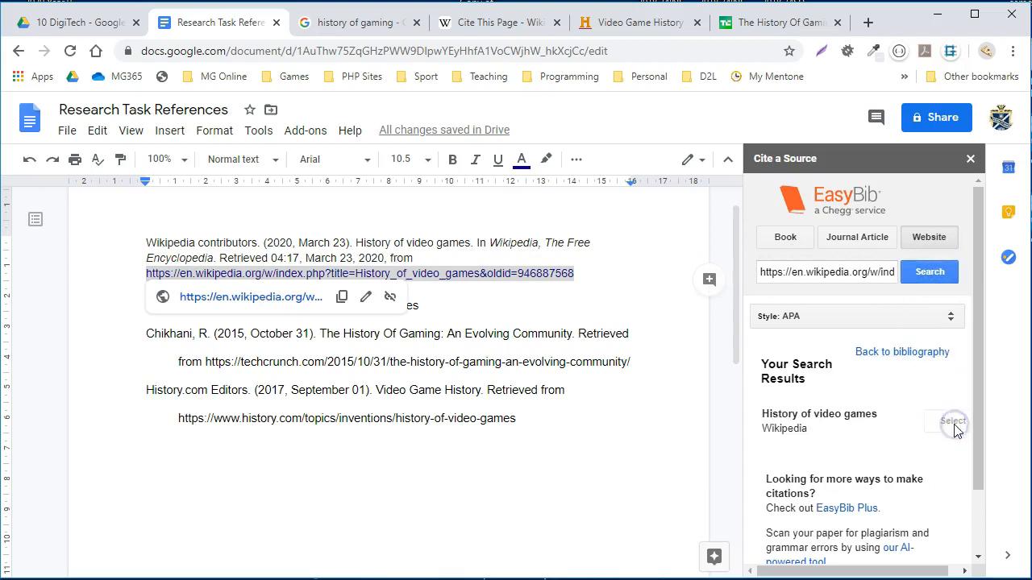
left_click(442, 301)
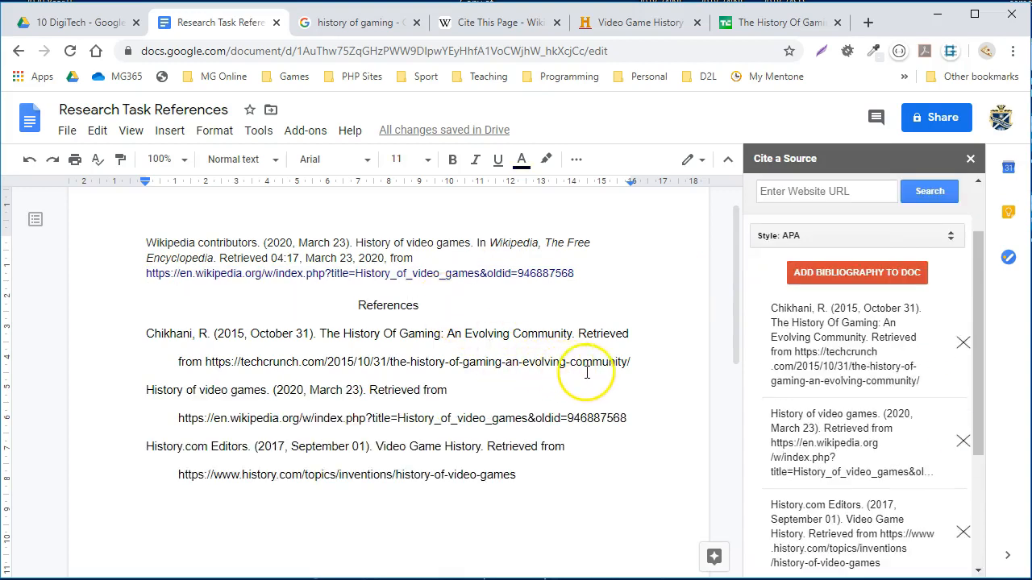